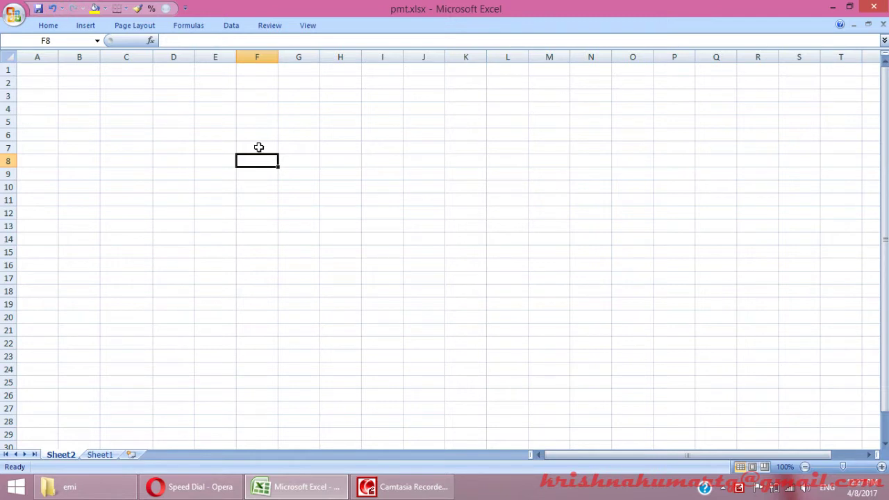
Type the labels 'interest %', 'amount' and 'Tenure' into E3, E4 and E5.
key(Left)
key(Up)
key(Up)
key(Up)
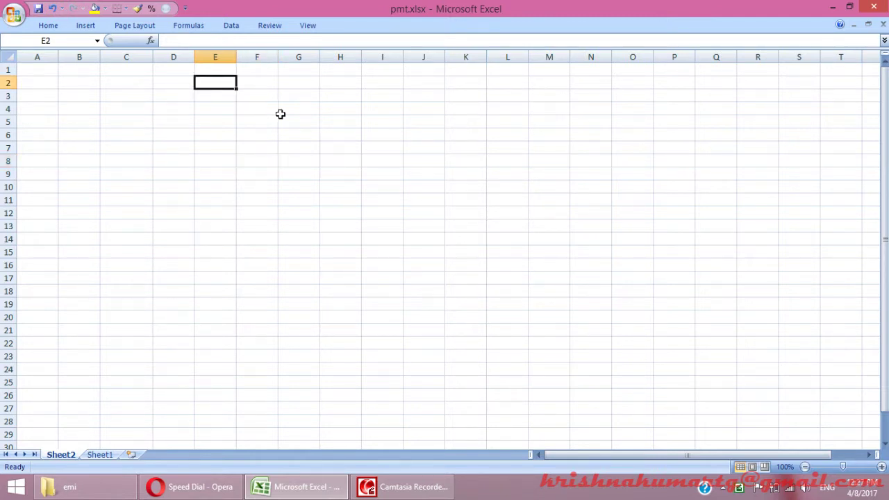
key(Down)
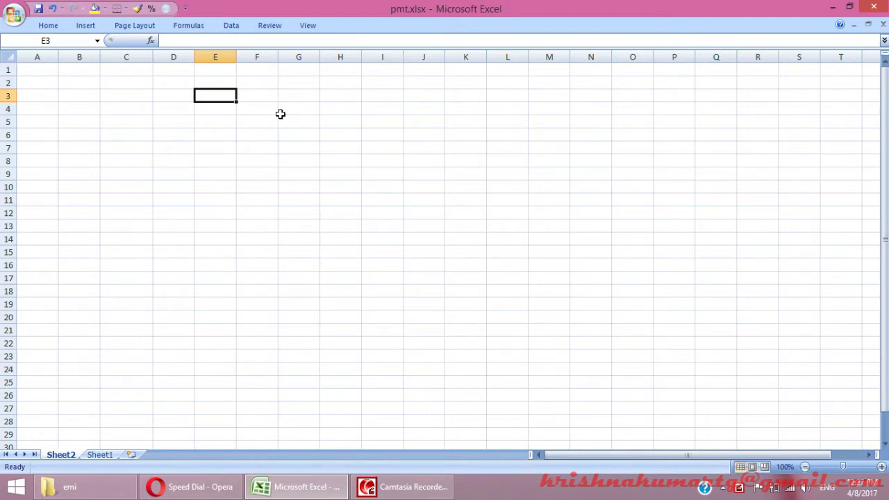
text(interest )
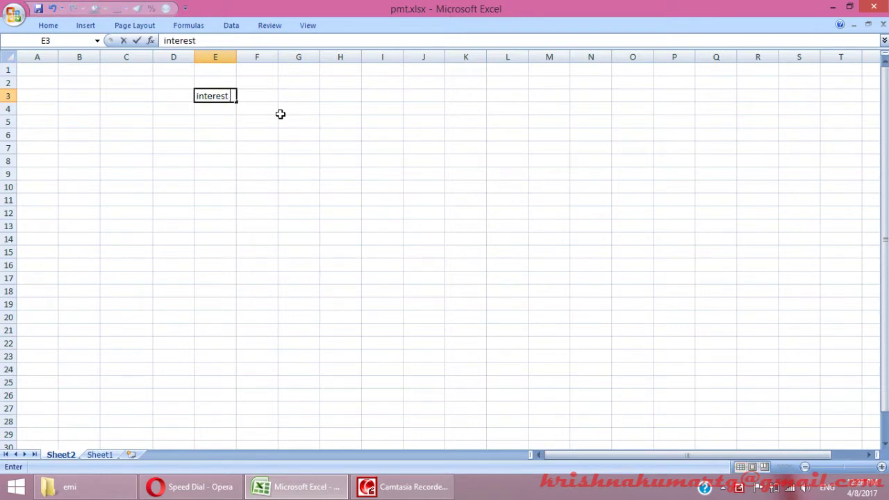
text(%)
key(Return)
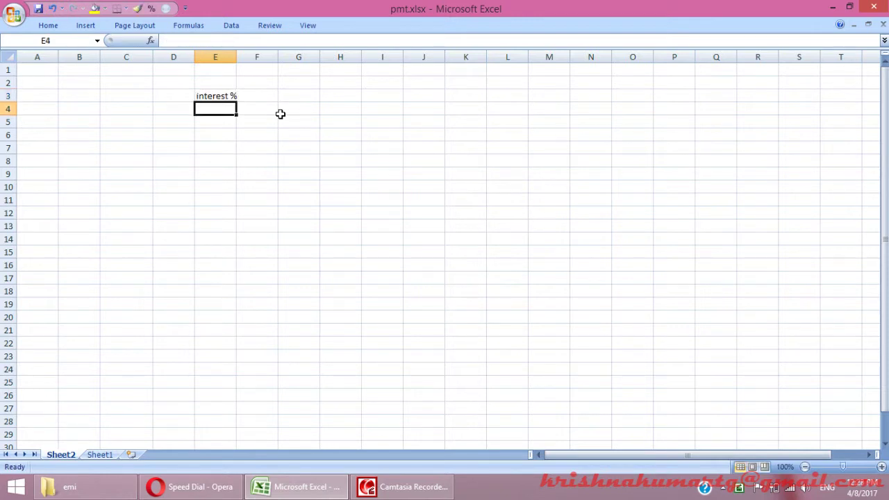
text(amount)
key(Return)
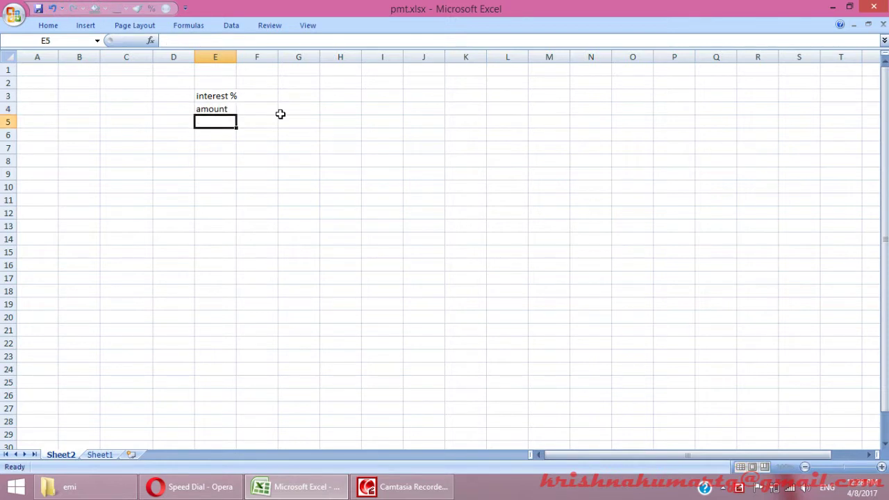
text(Tenure)
key(ctrl+Return)
Widen column E slightly so the labels fit.
key(Down)
key(Up)
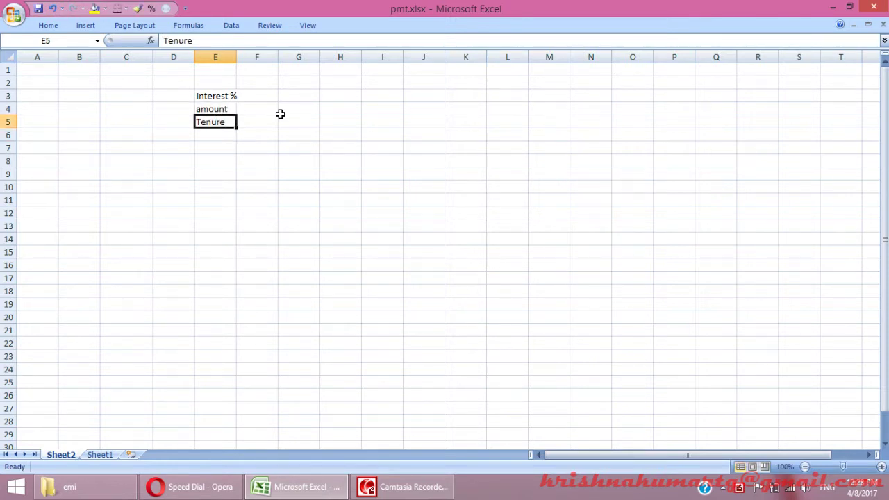
key(Up)
key(Up)
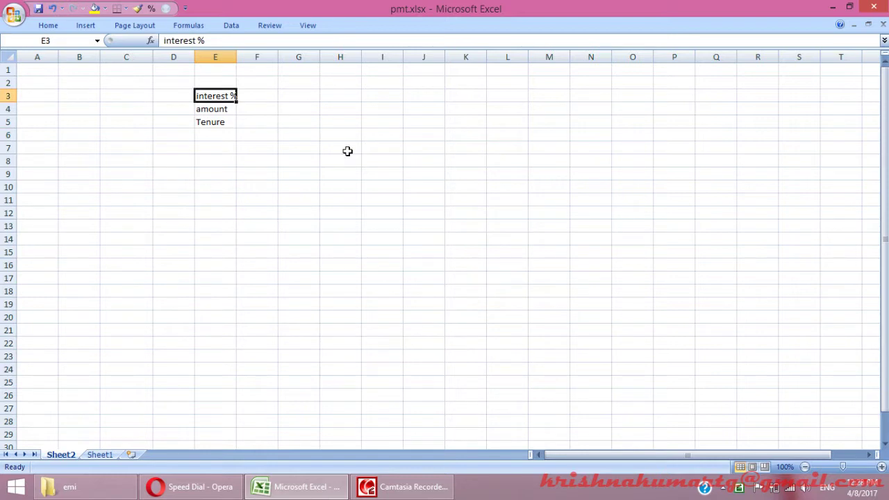
drag(236, 57, 240, 57)
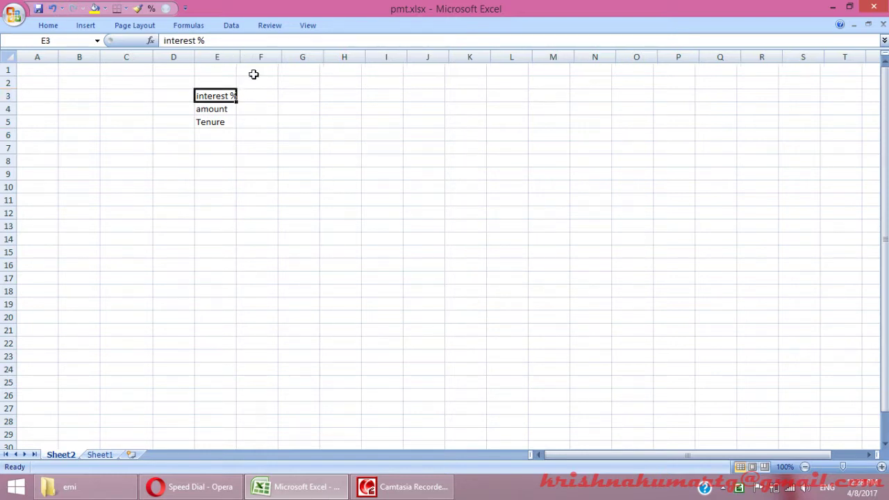
click(205, 494)
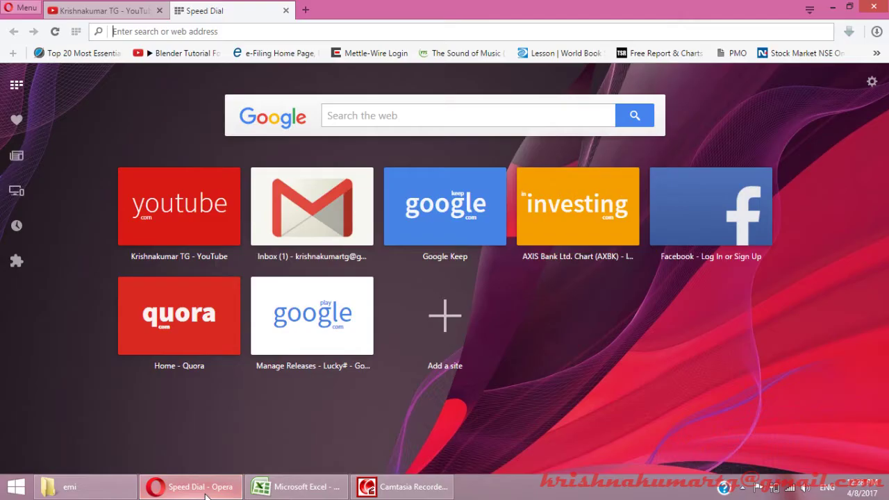
Search 'loan emi calculator' and view ICICI's Rs. 28,061.96 EMI for Rs. 30,00,000 at 9.55%, 20 years.
click(313, 33)
text(loan)
key(Return)
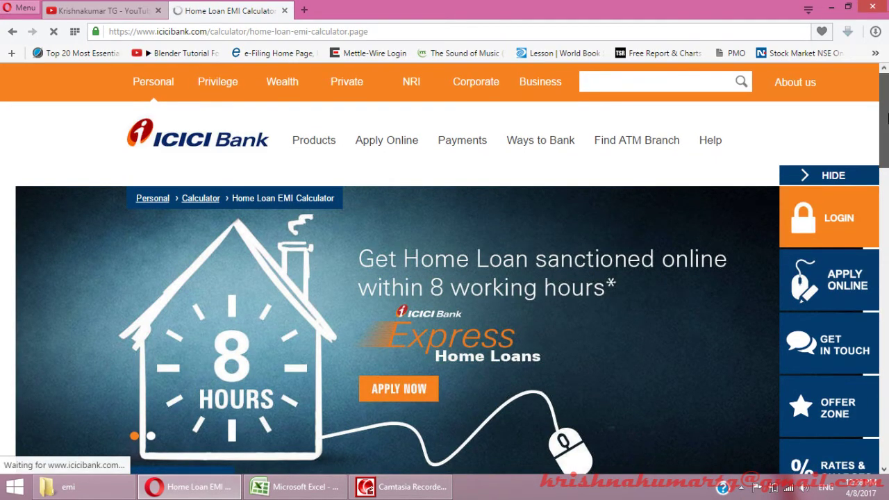
scroll(400, 401, down, 5)
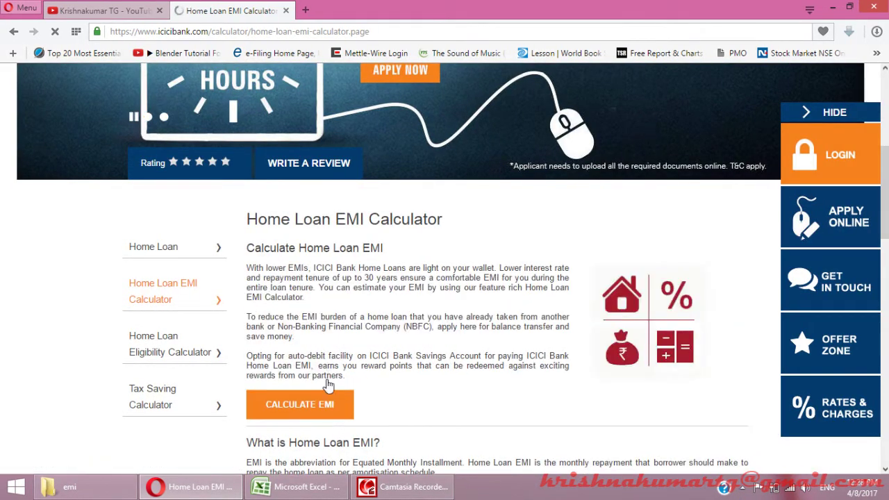
click(325, 375)
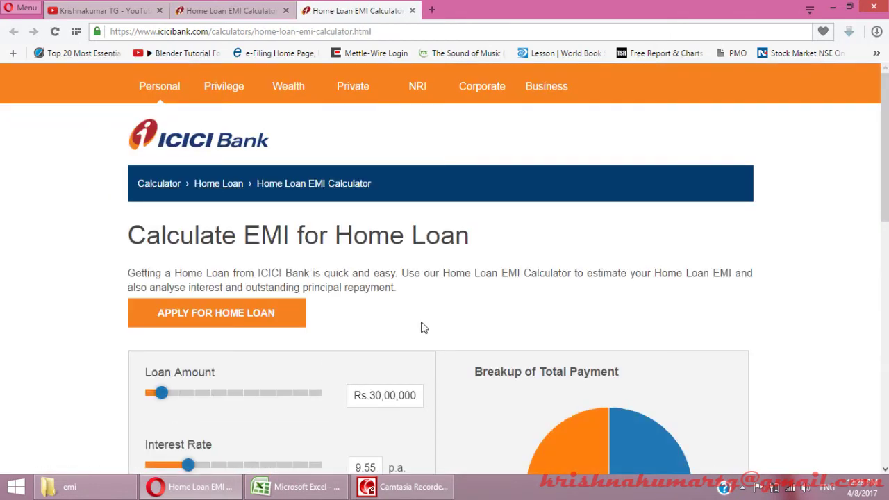
drag(883, 159, 887, 189)
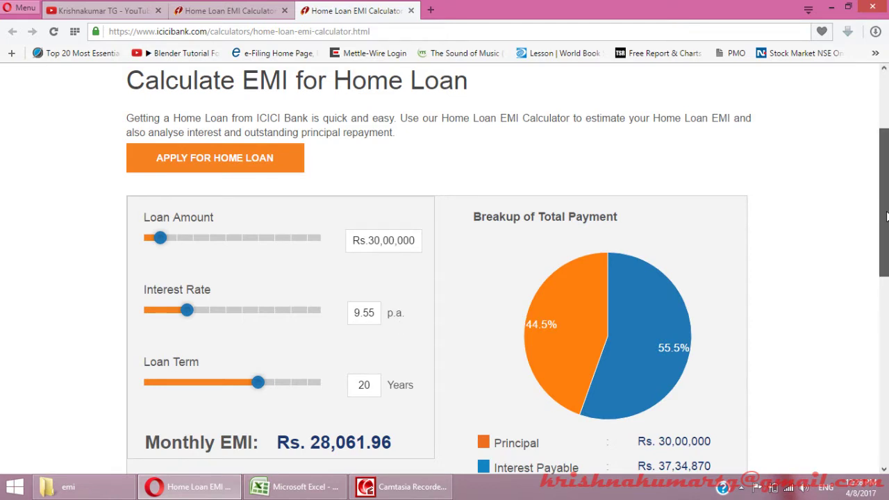
scroll(887, 217, down, 1)
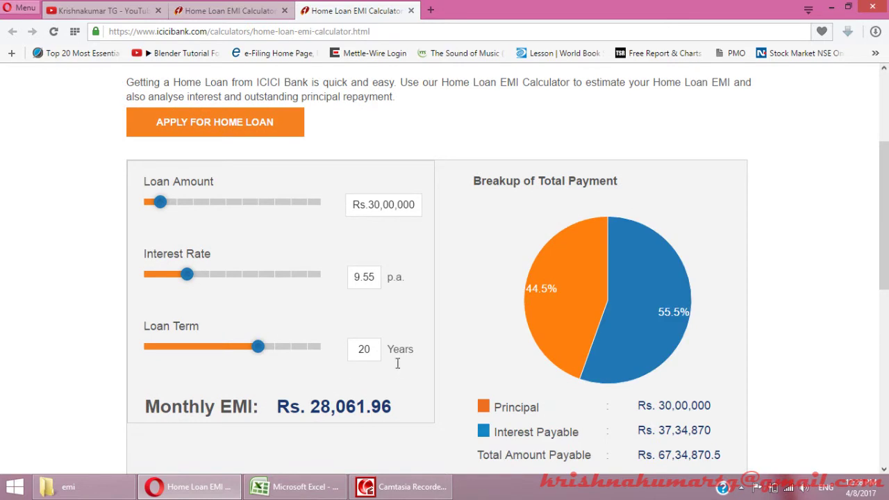
scroll(883, 229, down, 2)
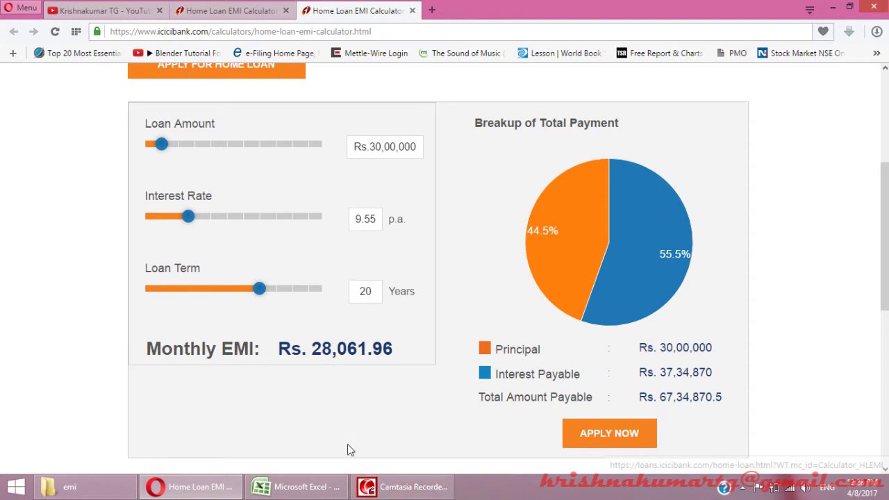
click(295, 487)
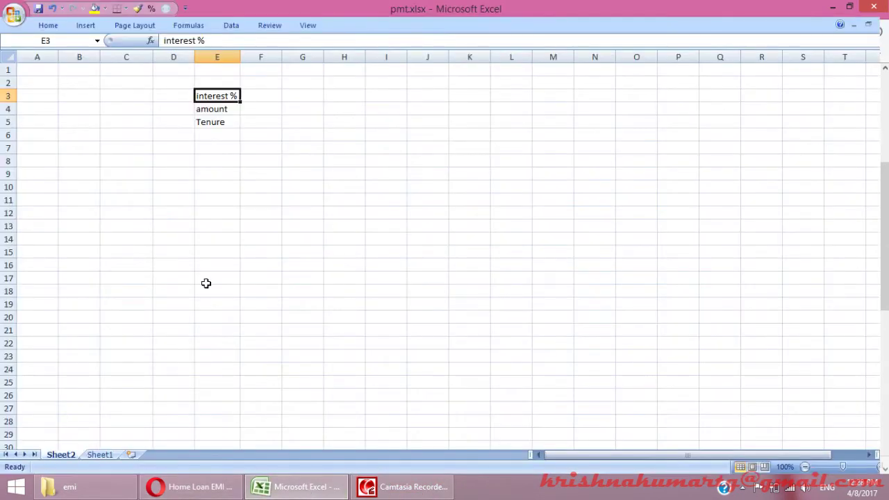
Enter 9.55% in F3, 3000000 in F4 and 20 in F5.
click(244, 170)
click(247, 97)
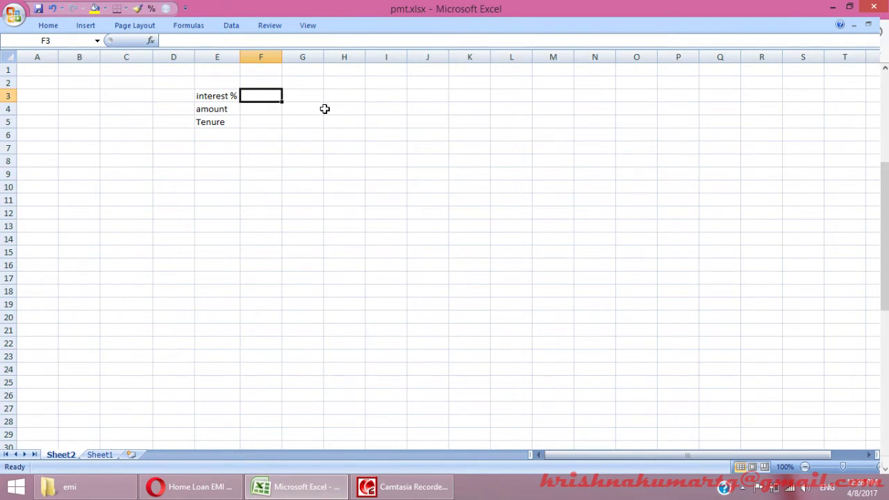
text(9.55%)
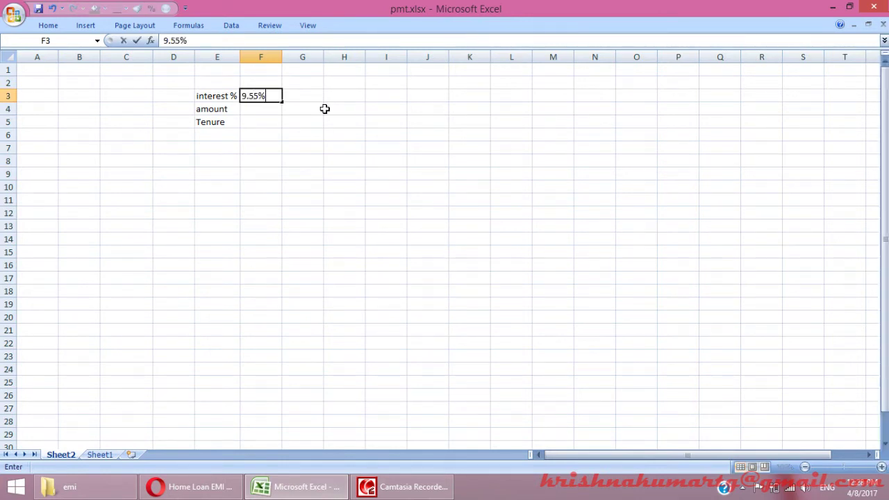
key(Return)
key(Return)
key(Up)
text(3000000)
key(Return)
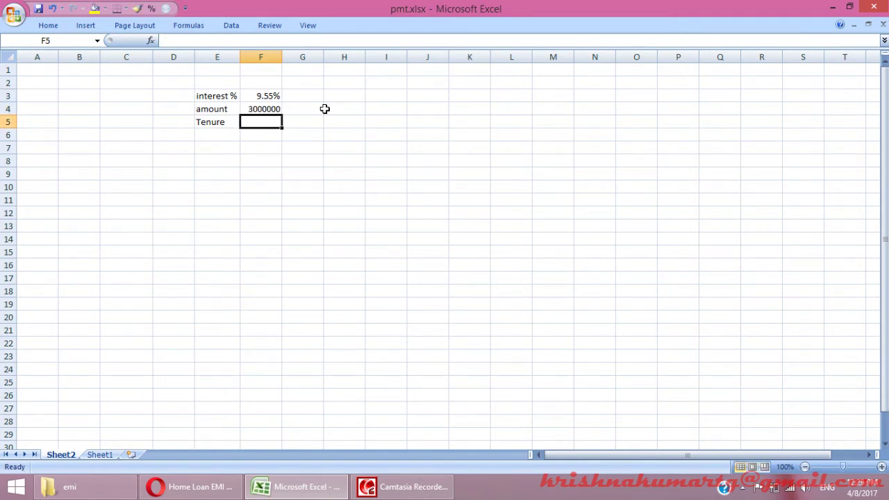
text(20)
click(233, 149)
key(Down)
key(Down)
click(209, 151)
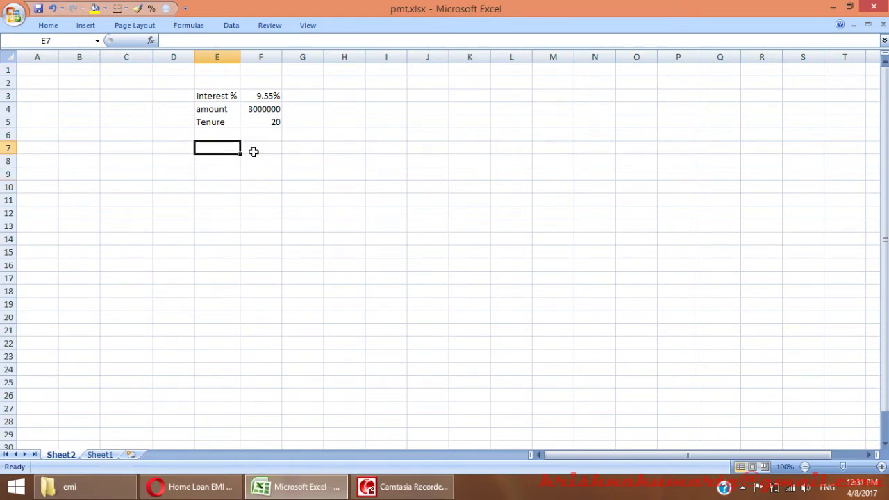
text(=p)
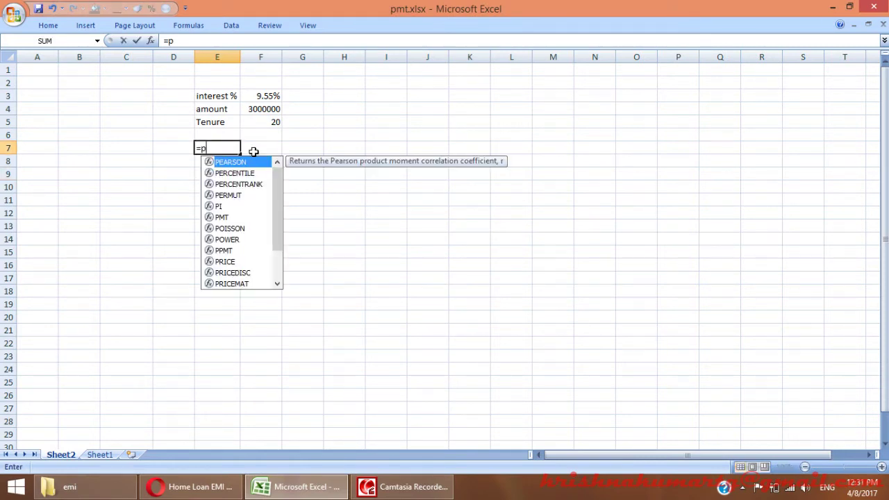
text(mt)
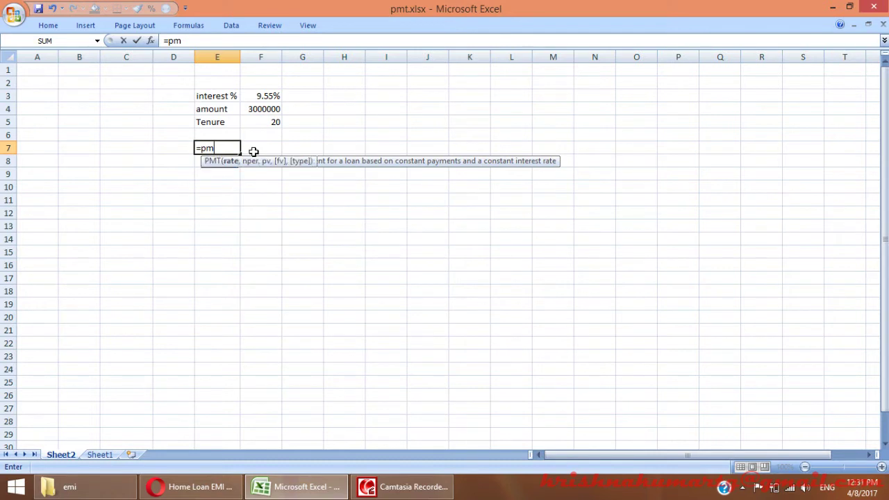
key(Tab)
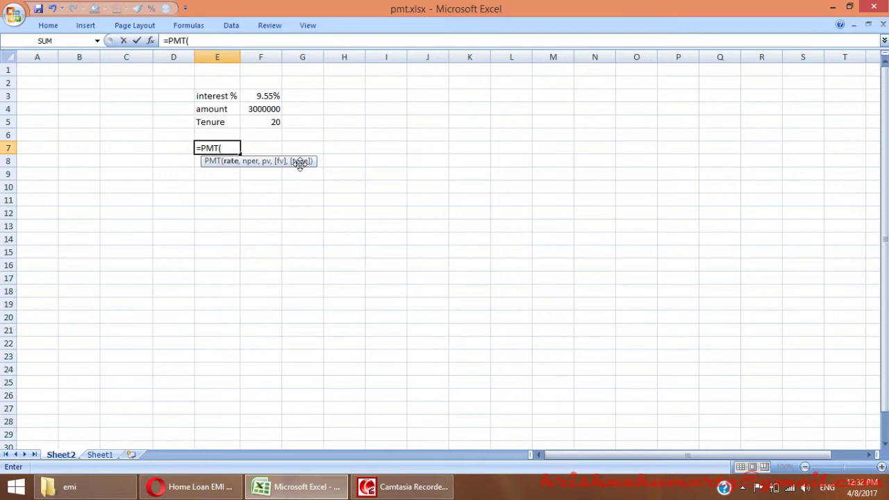
text(')
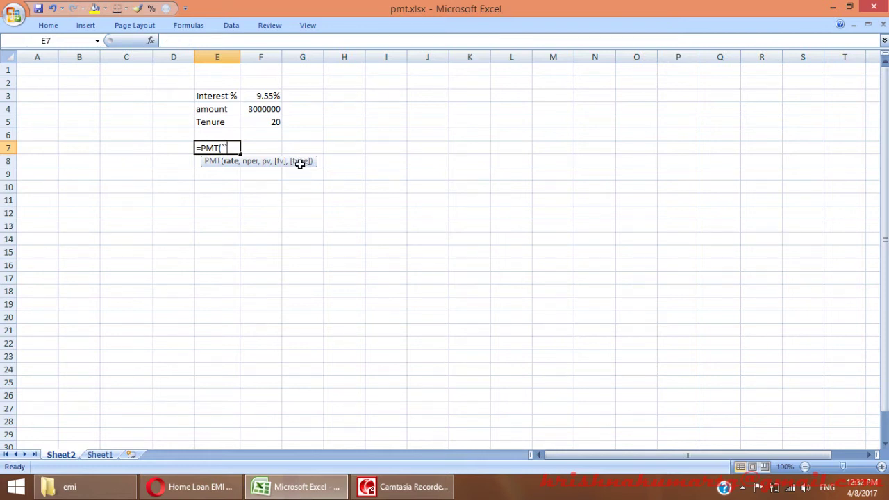
key(Escape)
click(232, 173)
click(302, 99)
text(=F3/)
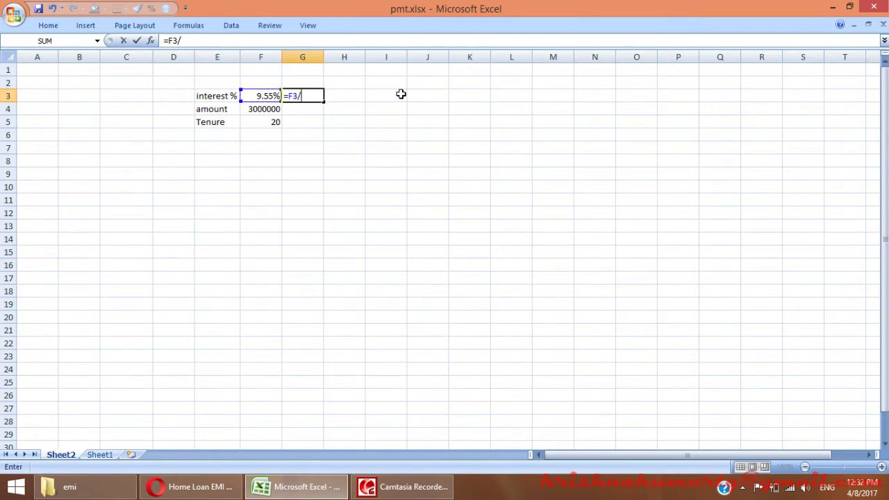
text(12)
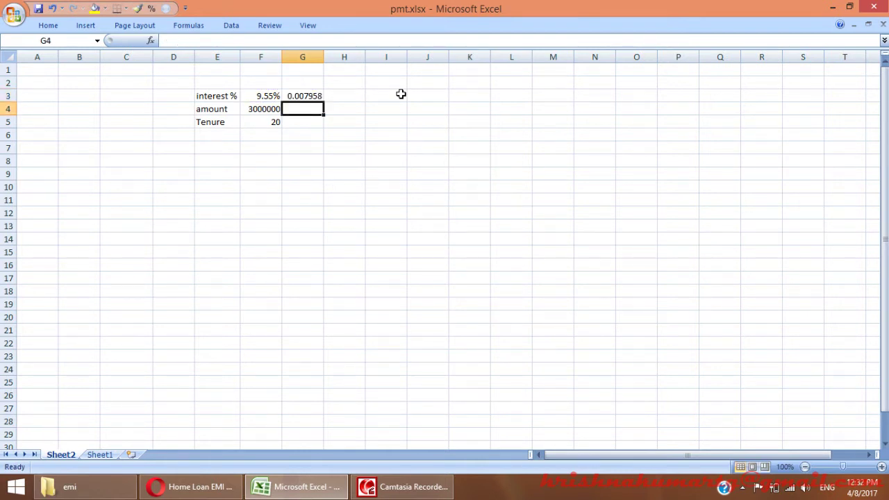
Put =F5*12 in G5 to convert the tenure into 240 months.
click(306, 125)
click(264, 127)
click(300, 126)
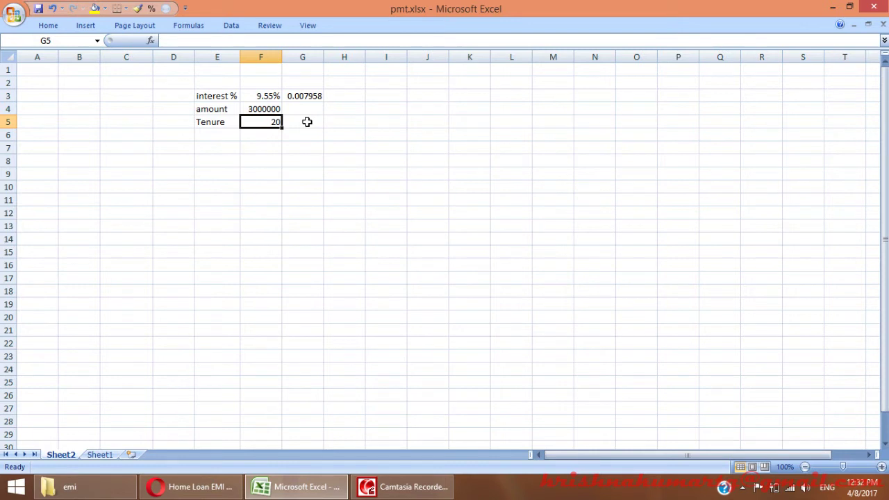
key(Right)
key(Right)
click(307, 122)
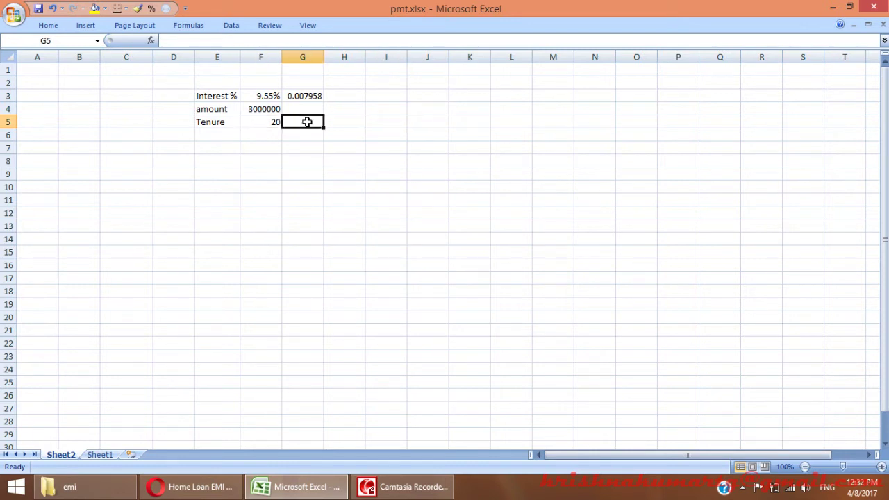
text(=F5*12)
key(Return)
Start a PMT formula in E7.
key(Down)
key(Left)
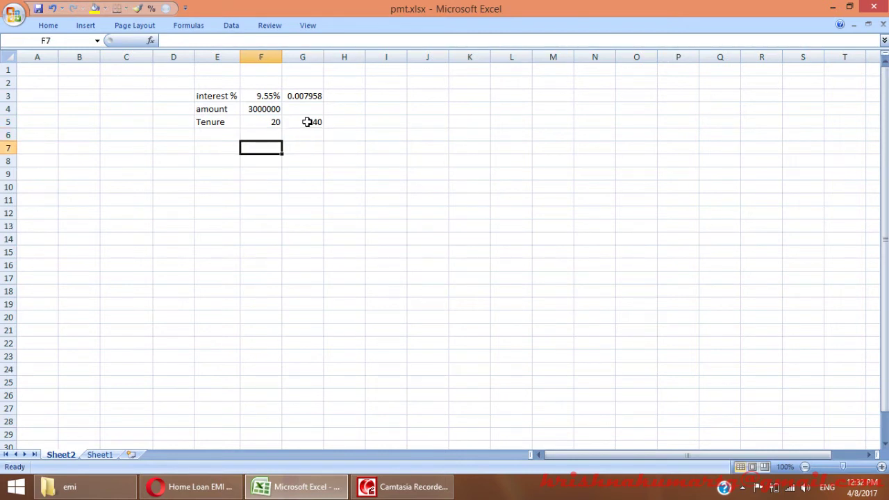
key(Left)
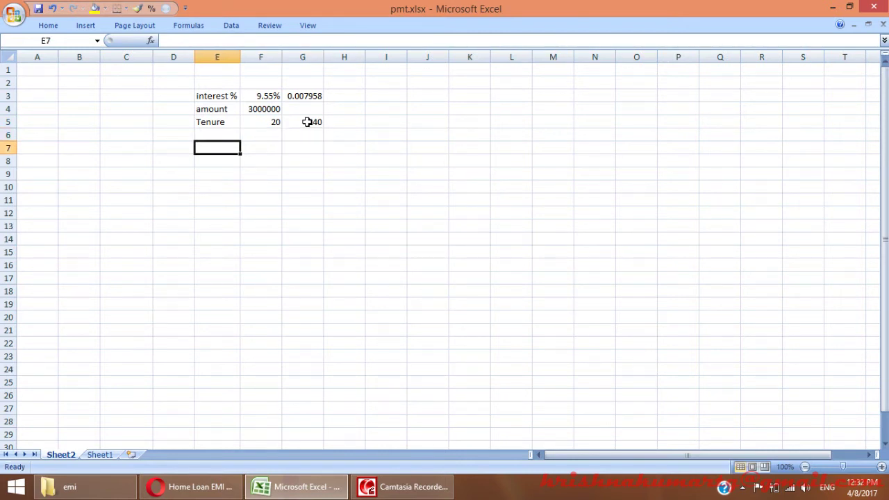
text(=pmt)
key(Tab)
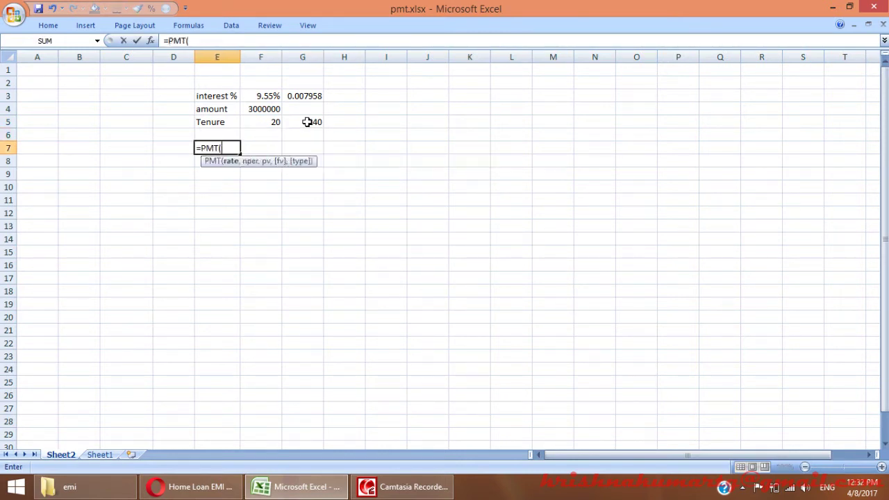
Complete E7 as =PMT(G3,G5,F4,0,0), giving a monthly EMI of ($28,061.96).
click(305, 96)
text(,)
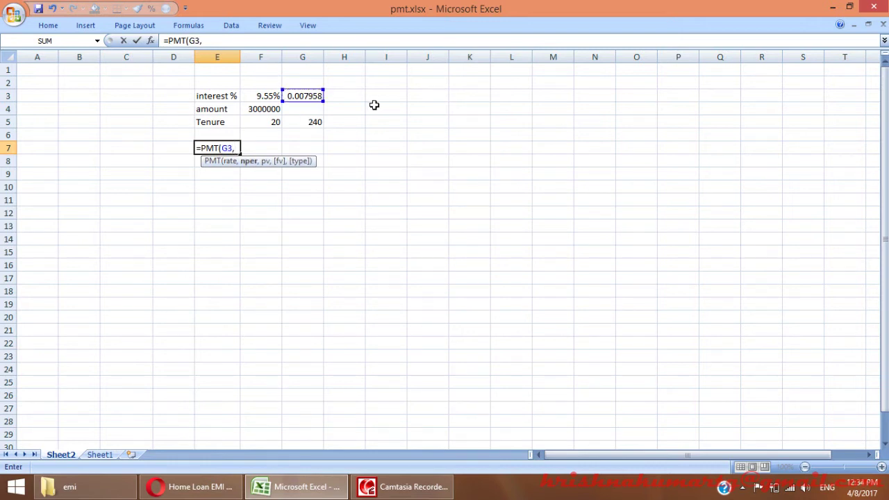
click(317, 122)
text(,)
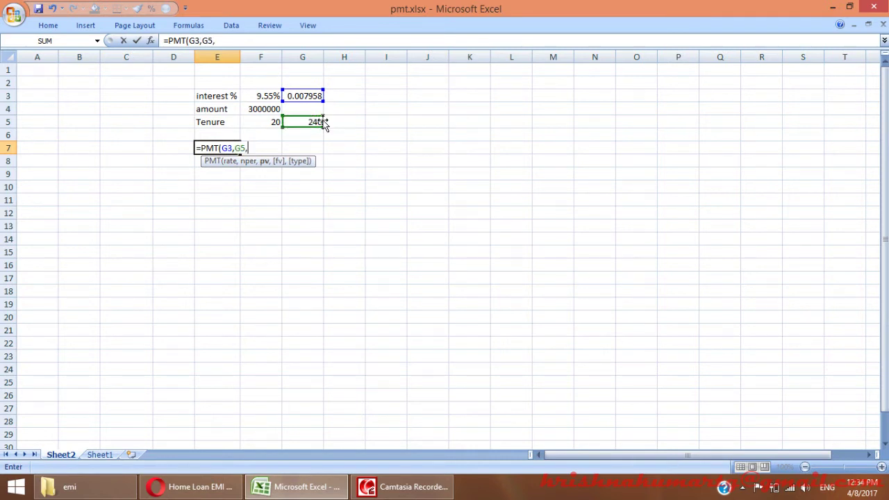
click(272, 109)
text(,0,0)
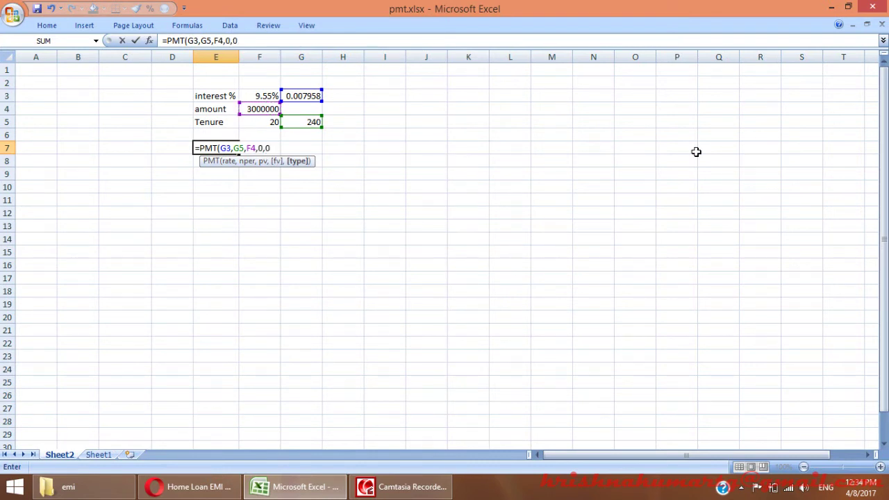
text())
key(Return)
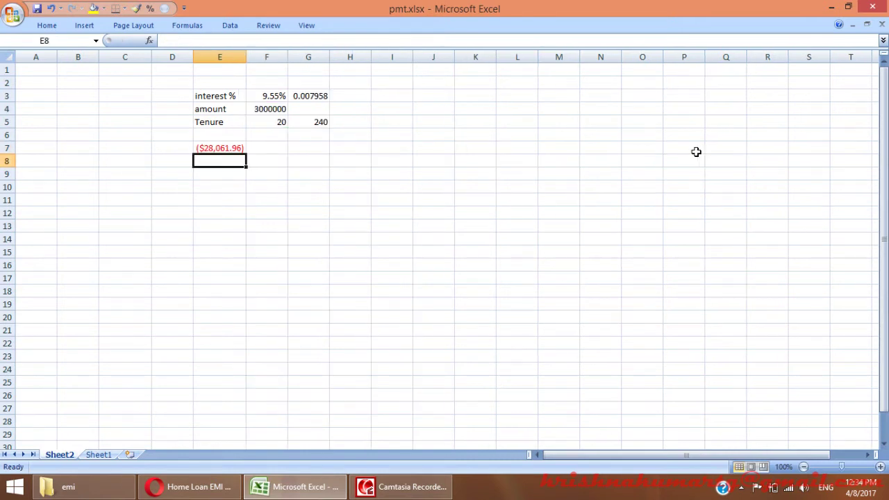
key(Up)
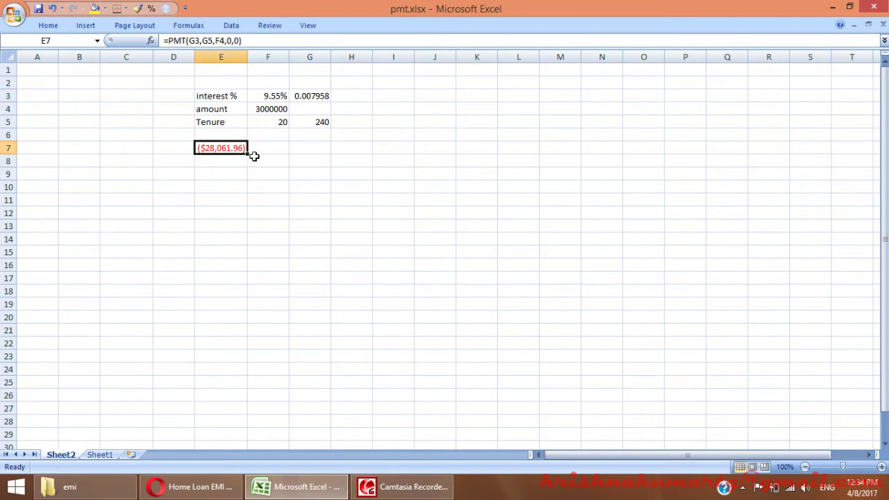
click(232, 160)
click(233, 150)
click(236, 489)
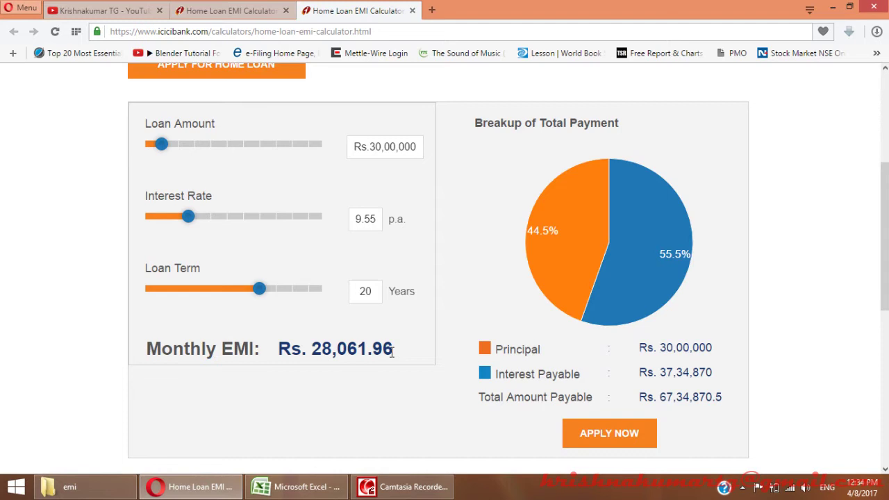
key(ctrl+a)
mouse_move(318, 351)
mouse_down()
mouse_move(354, 350)
mouse_move(315, 352)
mouse_up()
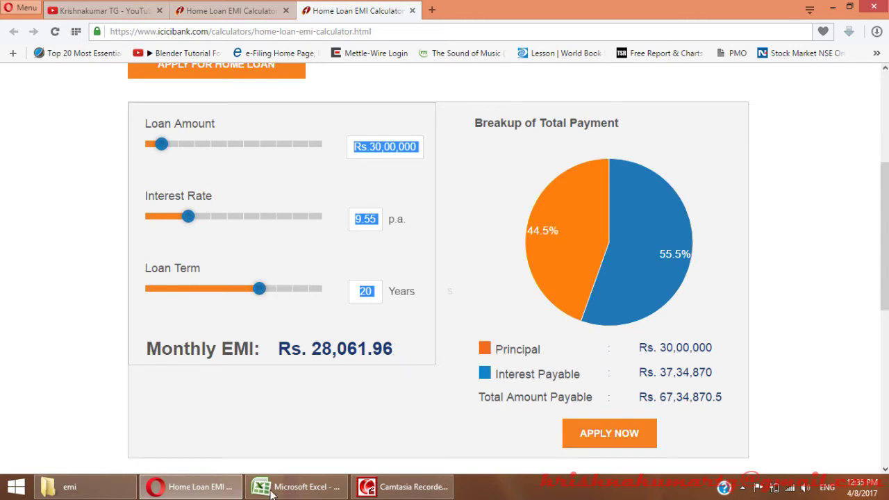
click(272, 492)
click(221, 161)
click(173, 149)
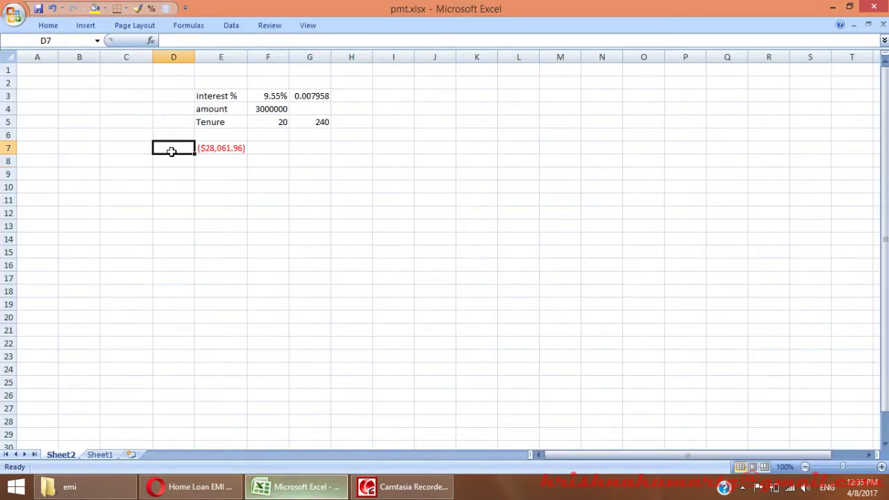
Label D7 'emi' and D9 'install#'.
text(emi)
key(Return)
key(Return)
key(Return)
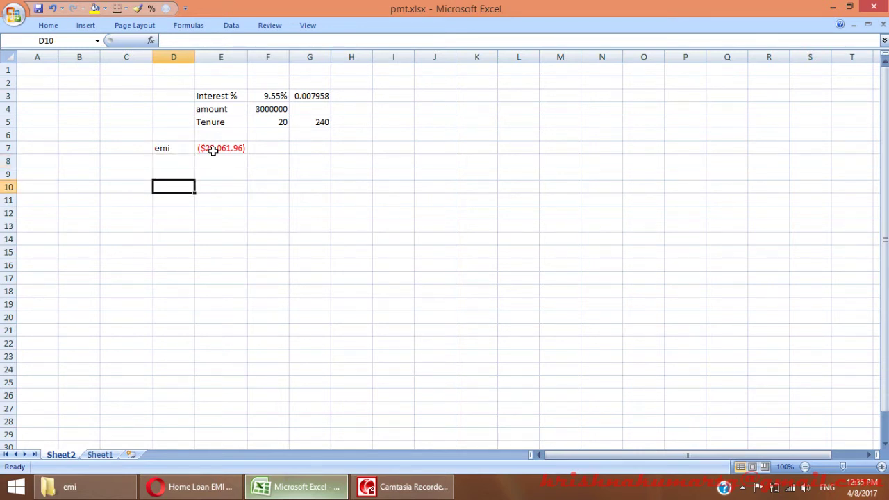
key(Up)
text(install)
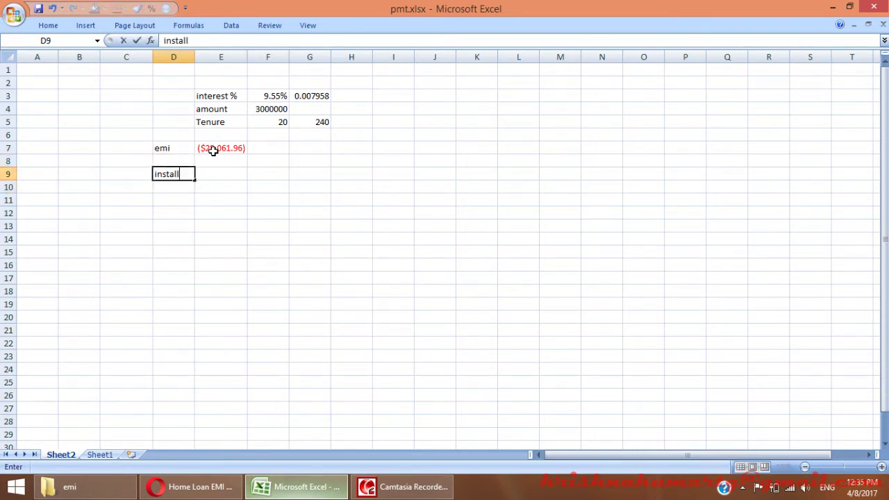
text(#)
key(Return)
key(Return)
key(Up)
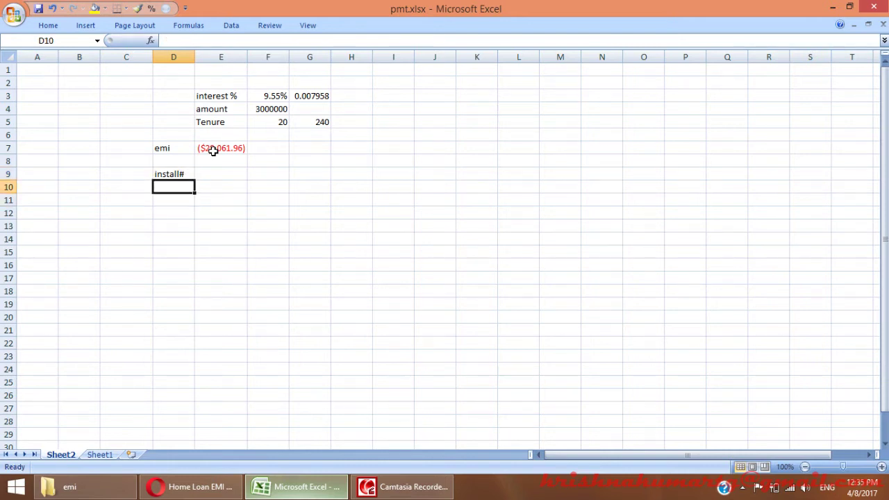
key(Up)
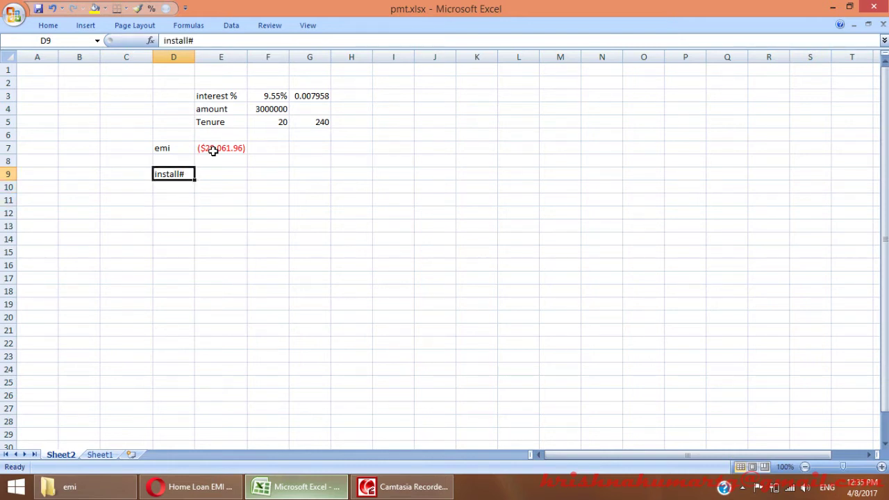
Add headers 'towards principal' in E9 and 'towards interest' in F9.
key(Right)
key(Down)
key(Down)
key(Up)
key(Up)
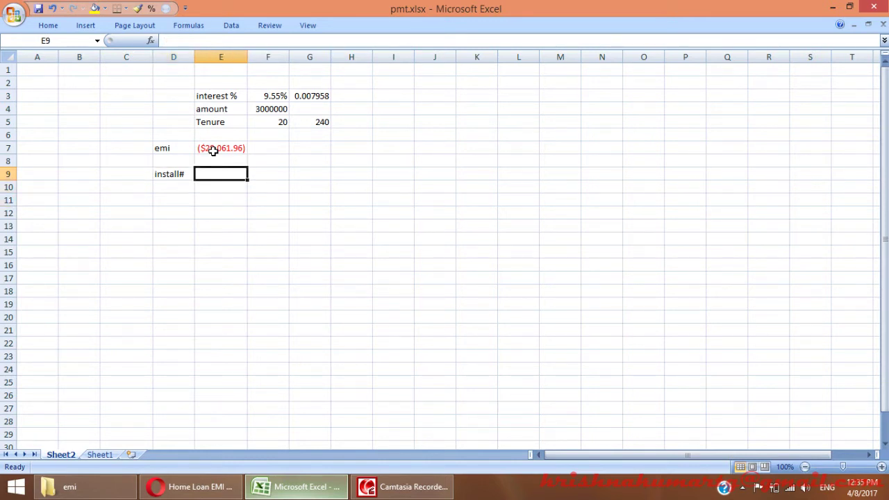
text(towards principal)
key(Tab)
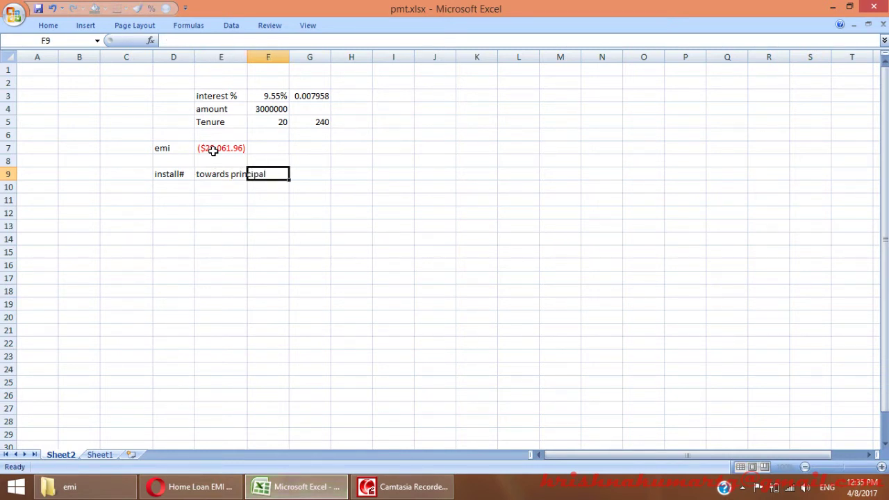
text(towards  m)
key(BackSpace)
key(BackSpace)
text(\\)
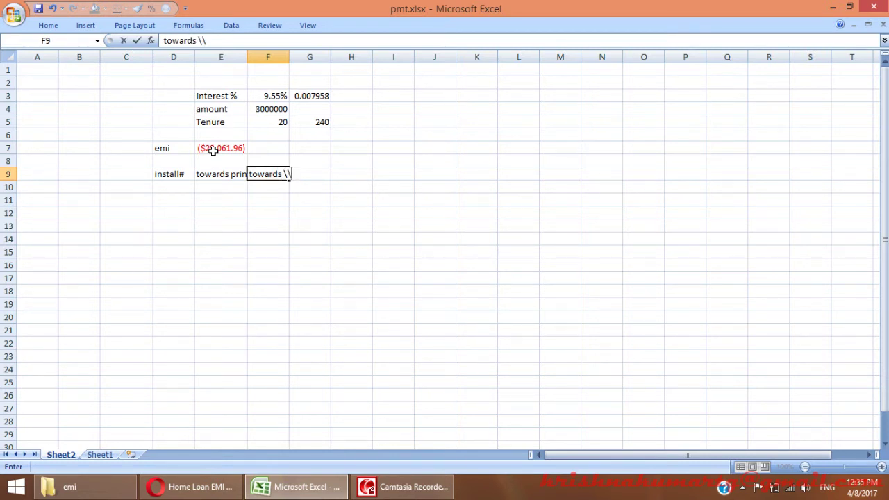
key(BackSpace)
key(BackSpace)
text(interest)
key(Return)
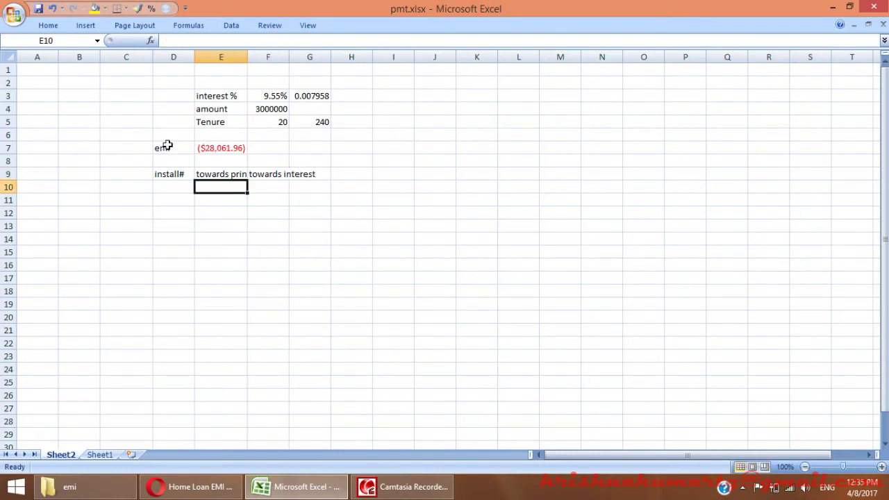
Autofit columns E and F to their contents.
double_click(248, 57)
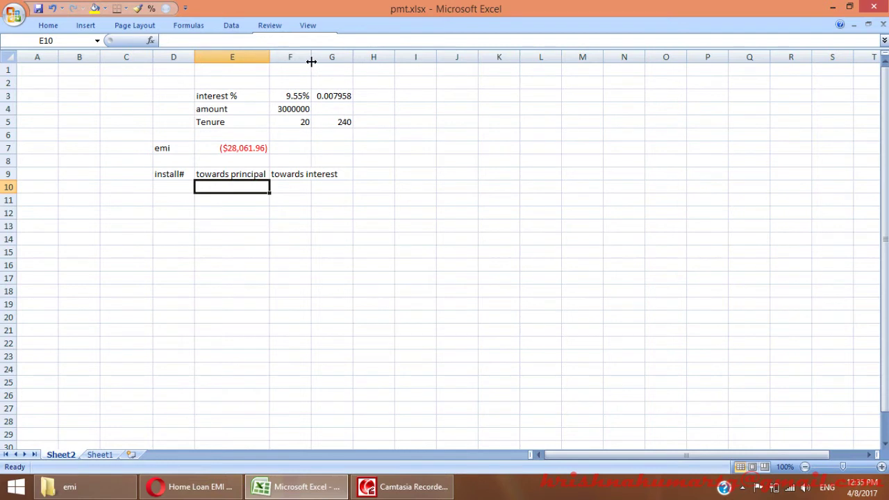
double_click(311, 57)
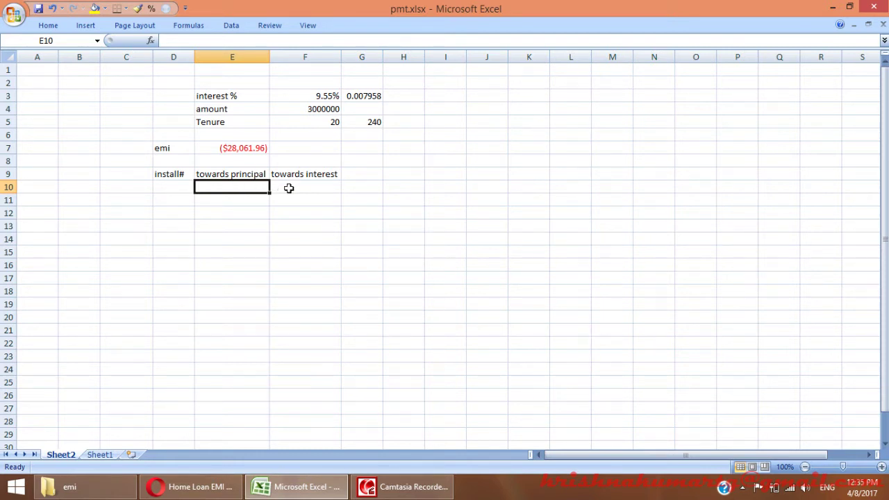
click(186, 187)
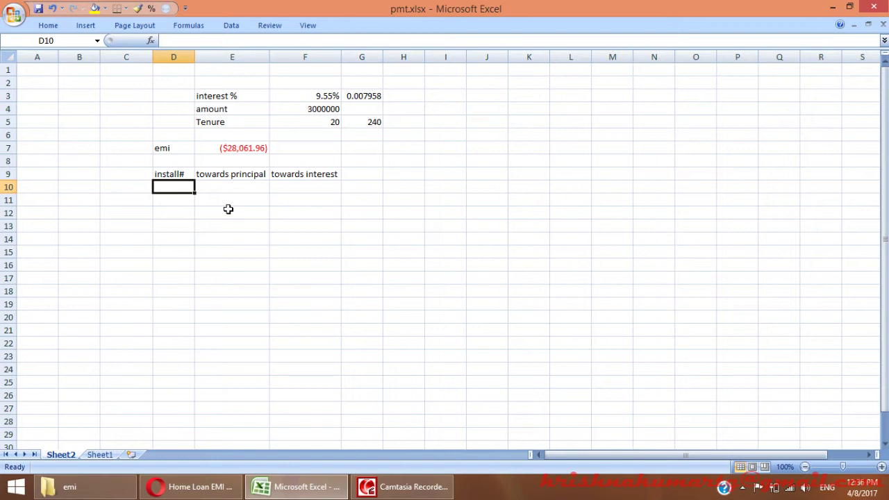
Enter 1, 2, 3 in D10:D12 and fill the installment series down to 240 in D249.
text(1)
key(Return)
text(2)
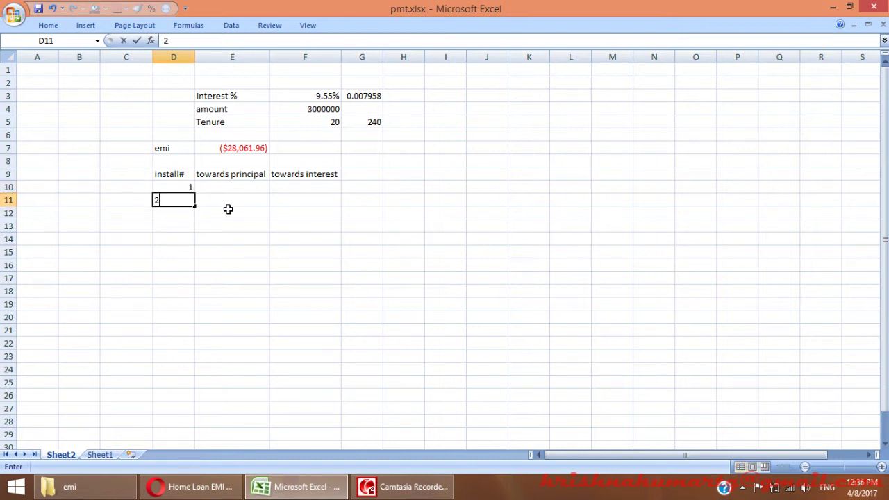
key(Return)
text(3)
key(Return)
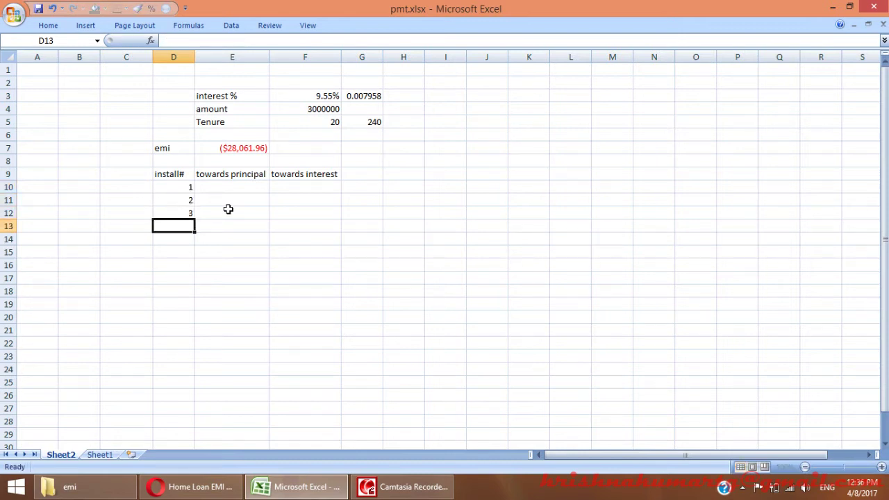
mouse_move(189, 189)
mouse_down()
mouse_move(197, 430)
mouse_move(201, 344)
mouse_up()
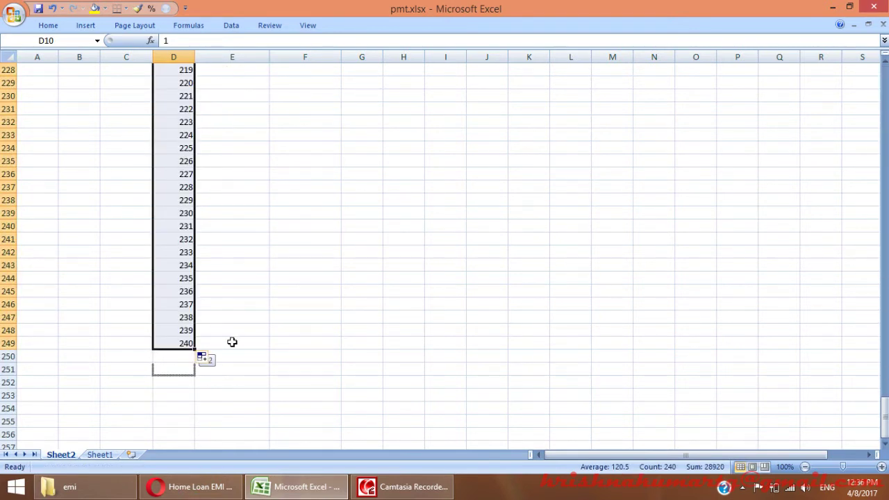
click(187, 369)
click(183, 343)
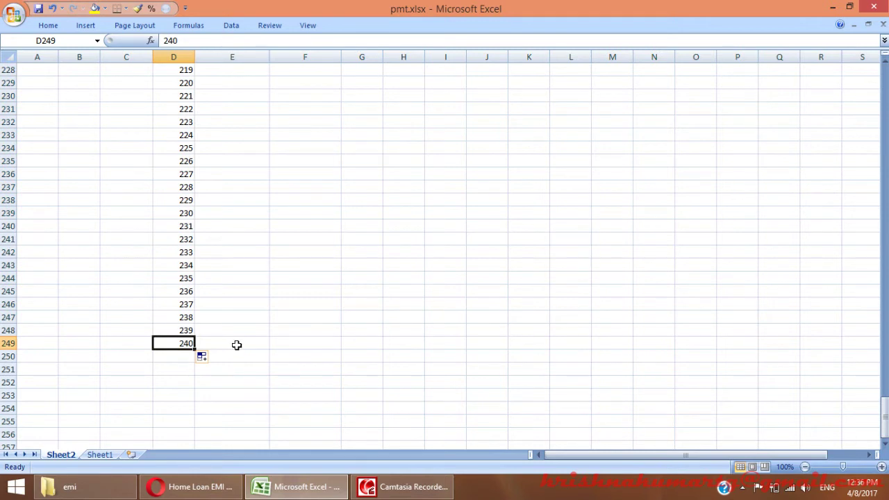
key(ctrl+Home)
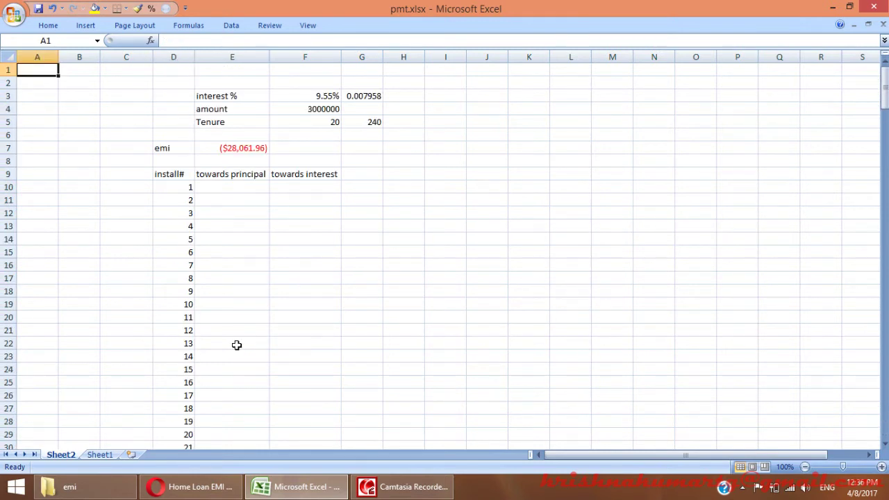
click(235, 188)
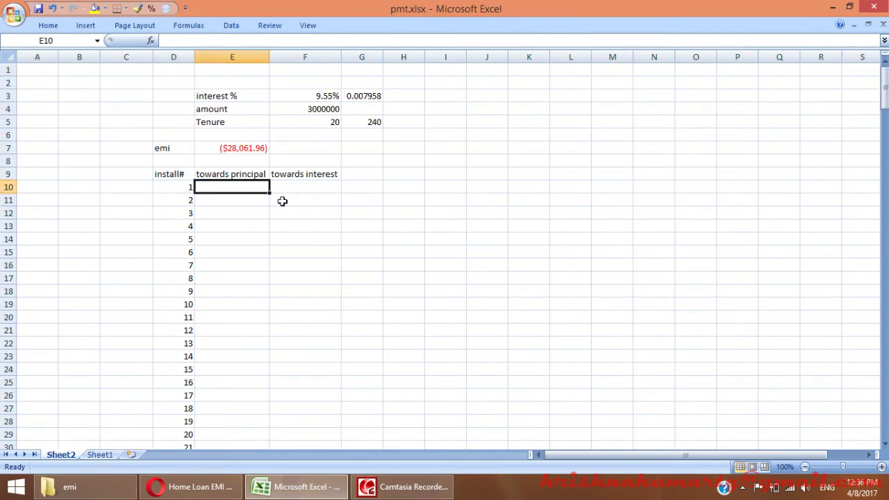
Start a PPMT formula in E10 with absolute rate $G$3 and period D10.
text(=ppm)
key(Tab)
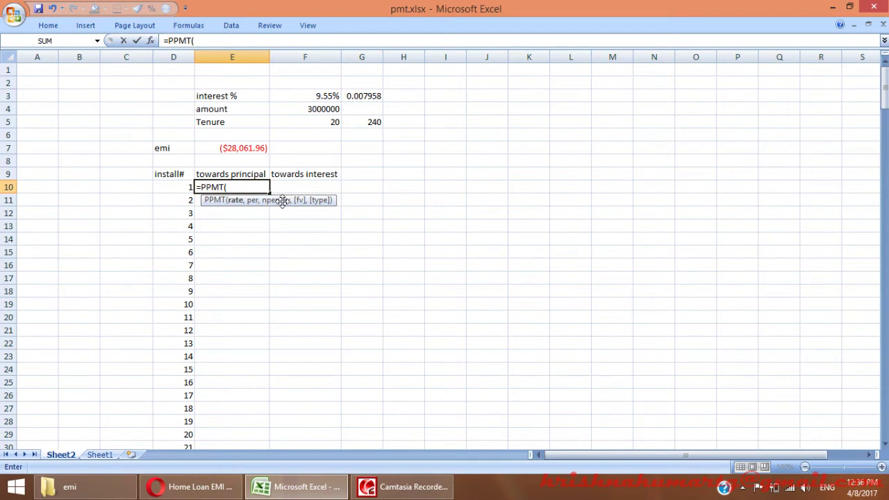
click(365, 97)
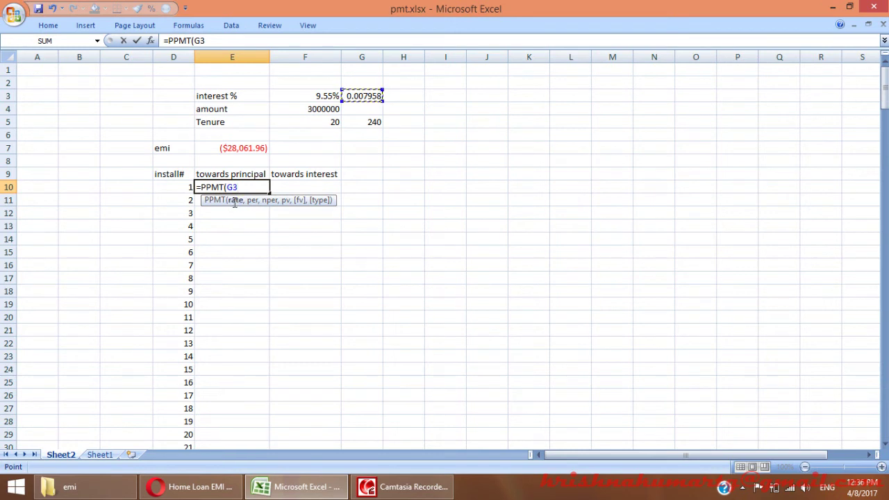
key(F2)
key(F4)
key(F4)
key(F4)
key(Left)
key(Left)
text($3)
text(,)
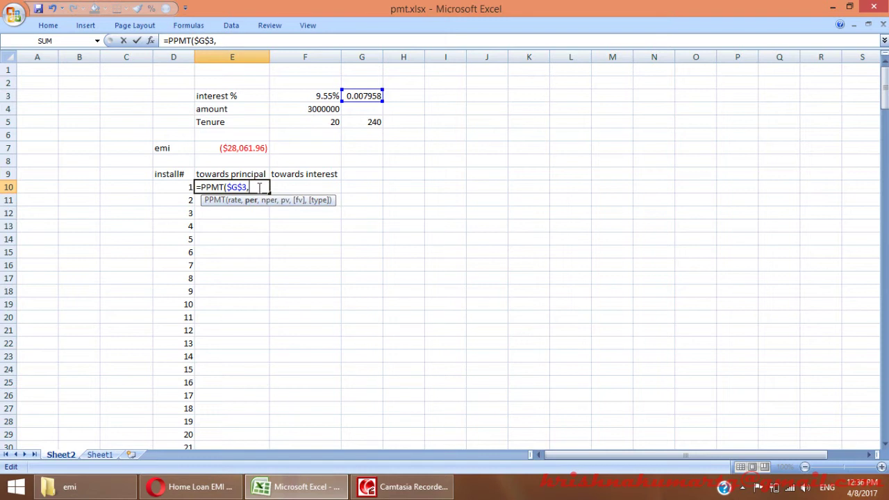
click(186, 188)
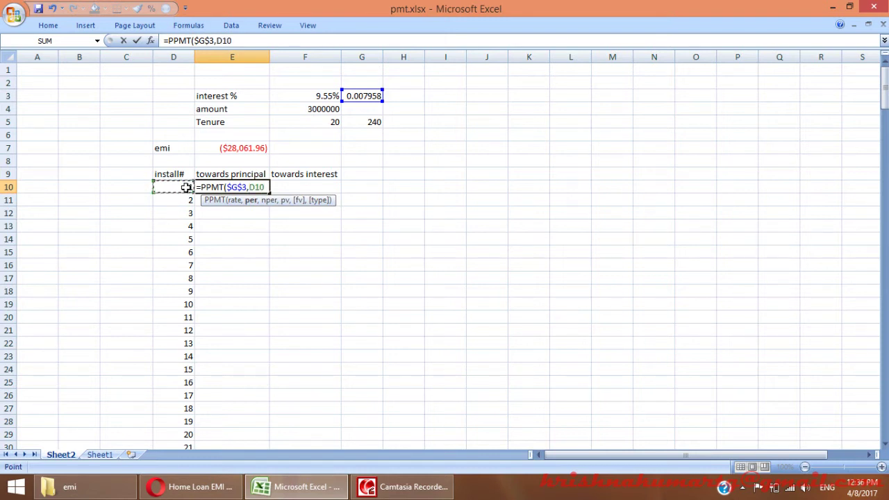
text(,)
Finish E10 as =PPMT($G$3,D10,$G$5,$F$4,0,0), showing ($4,186.96).
click(369, 122)
click(275, 188)
key(F4)
key(F4)
key(F4)
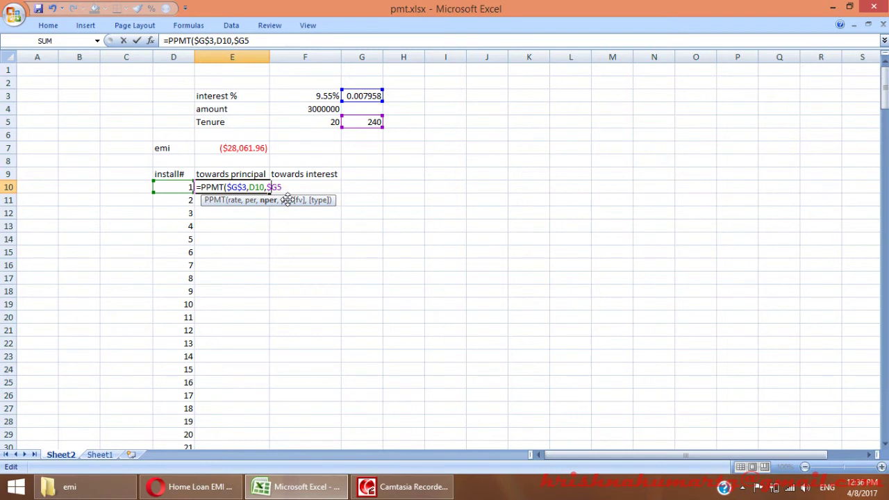
key(F4)
key(F4)
text($5,)
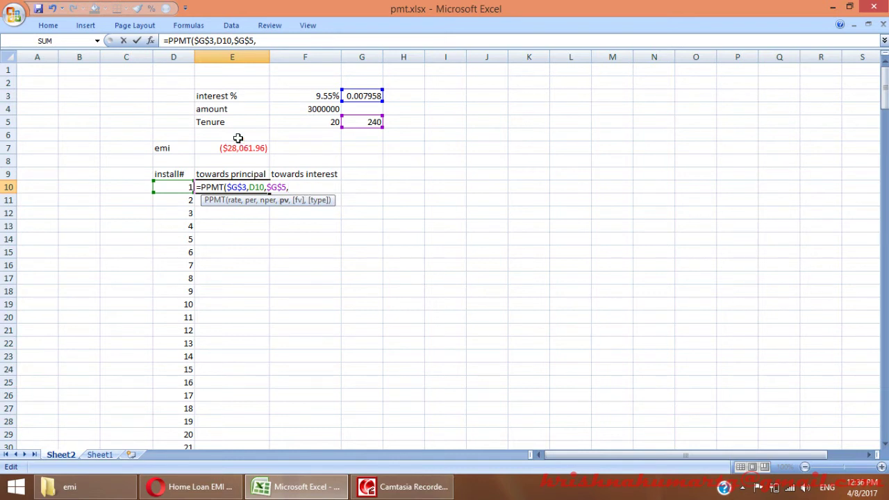
click(310, 108)
click(291, 186)
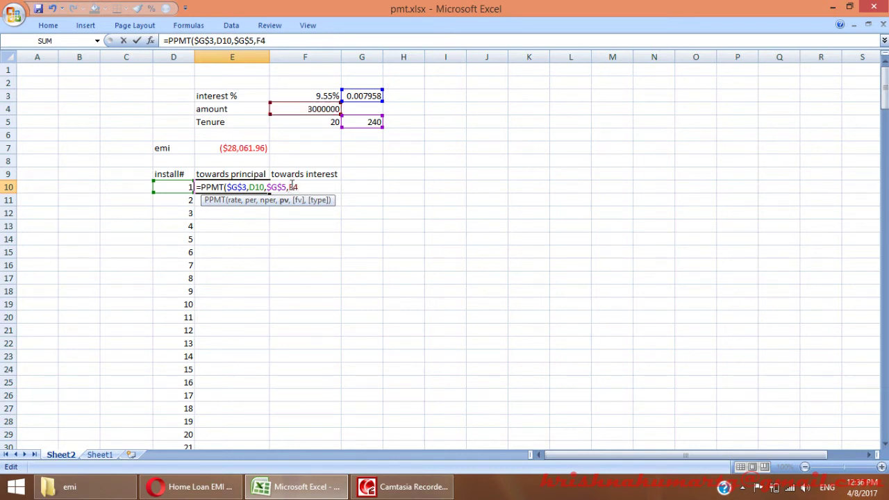
text($F$4,0,0)
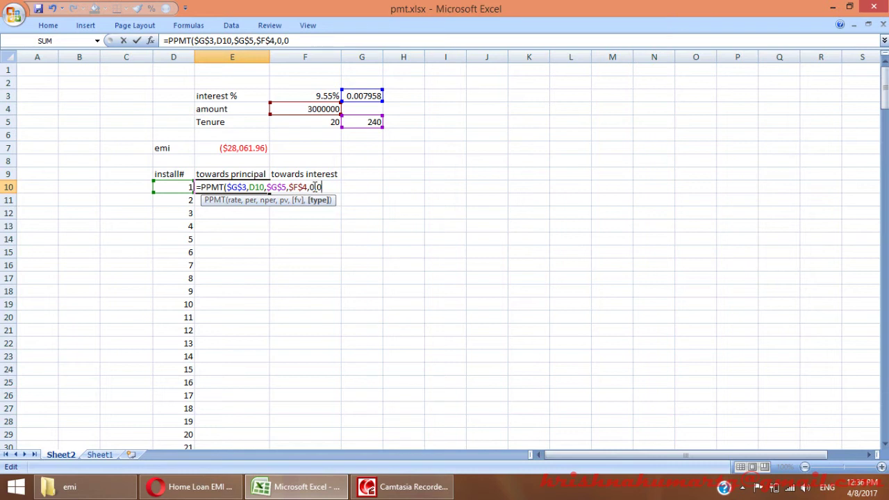
text())
key(Return)
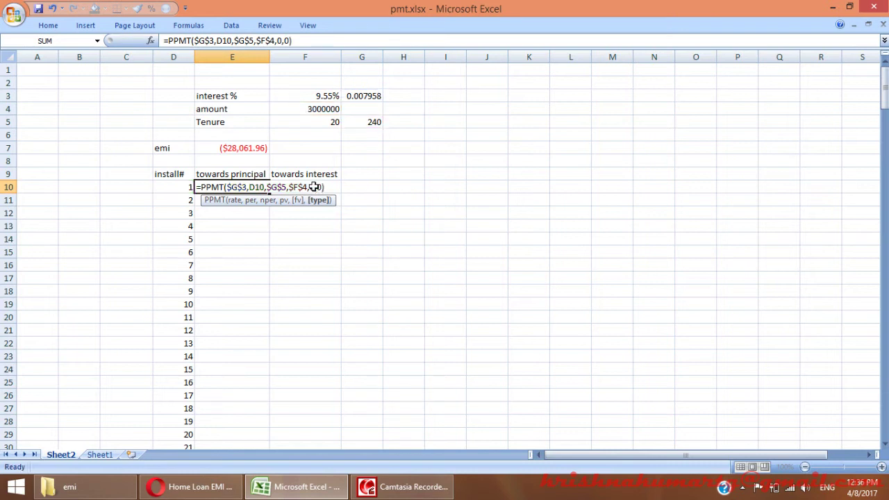
key(Return)
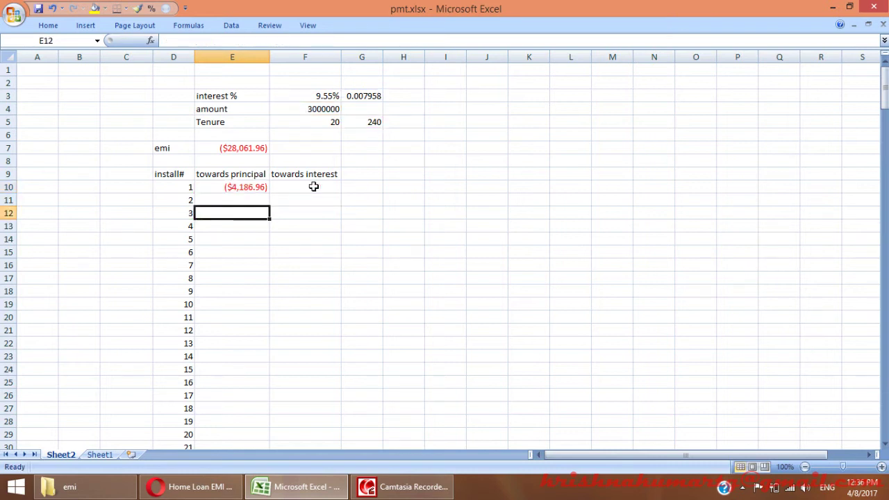
key(Up)
key(Up)
key(Up)
key(Down)
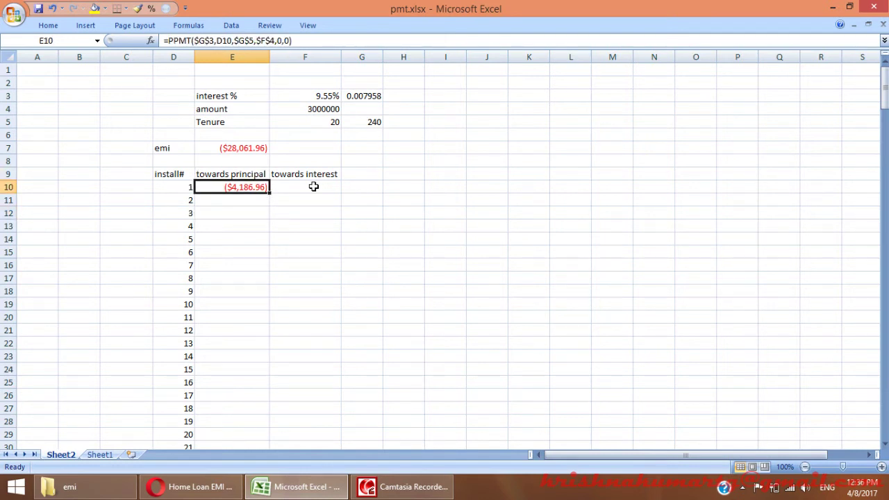
Begin an IPMT formula in F10 using $G$3 as rate and D10 as period.
click(171, 186)
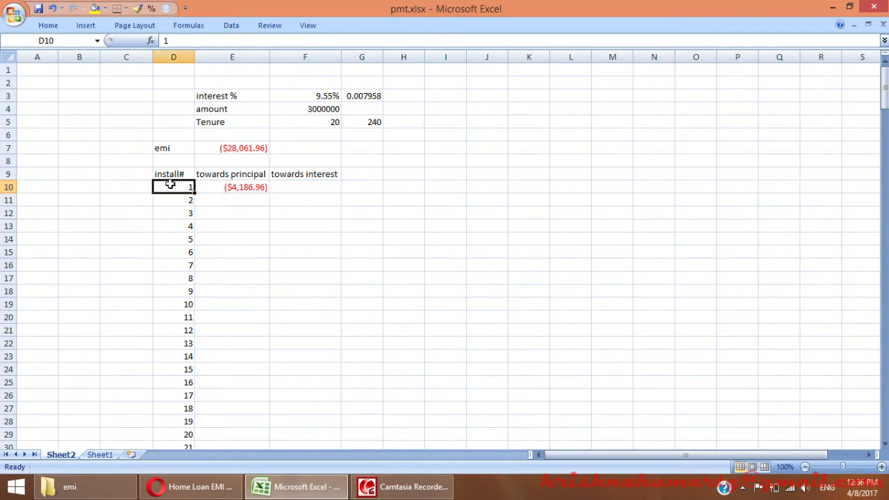
click(224, 186)
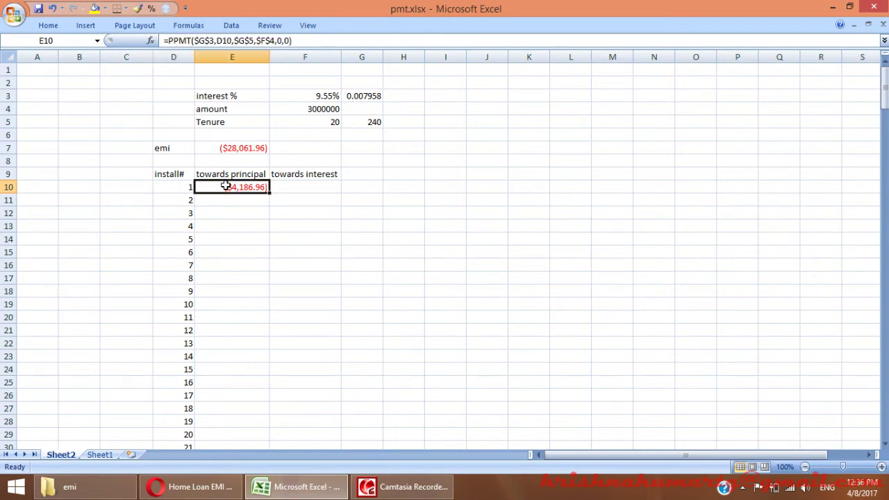
click(292, 185)
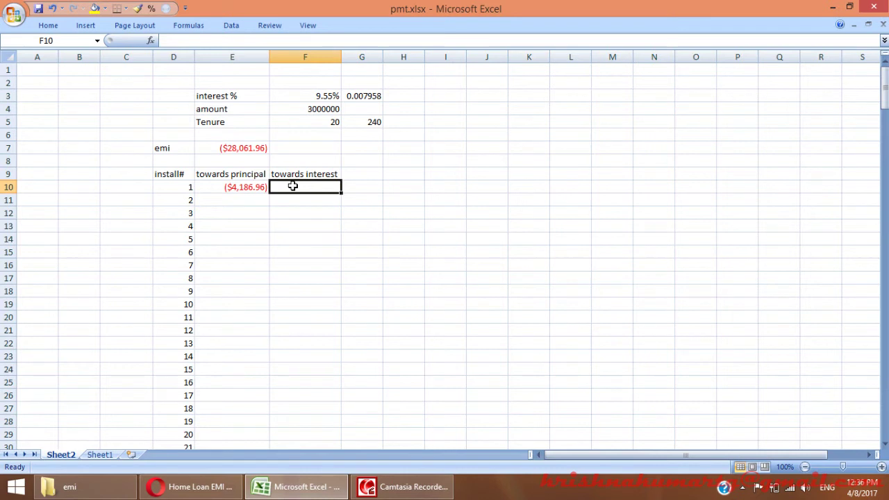
text(=)
text(f)
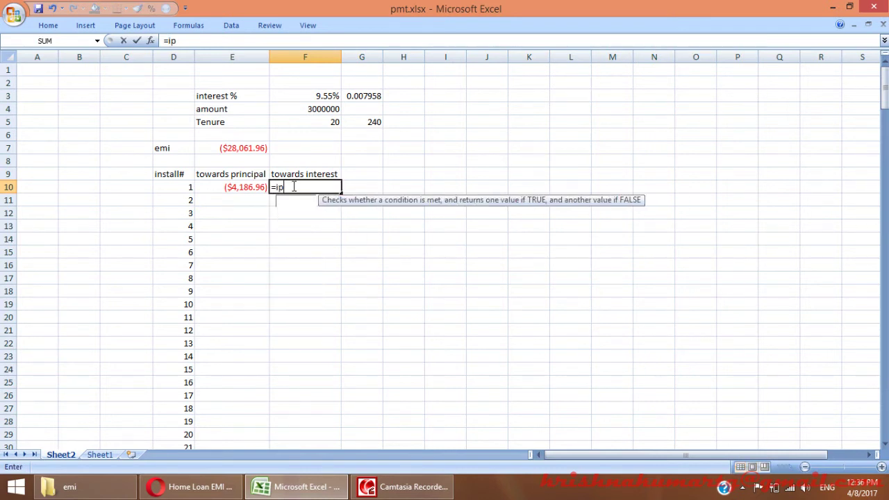
key(BackSpace)
text(pm)
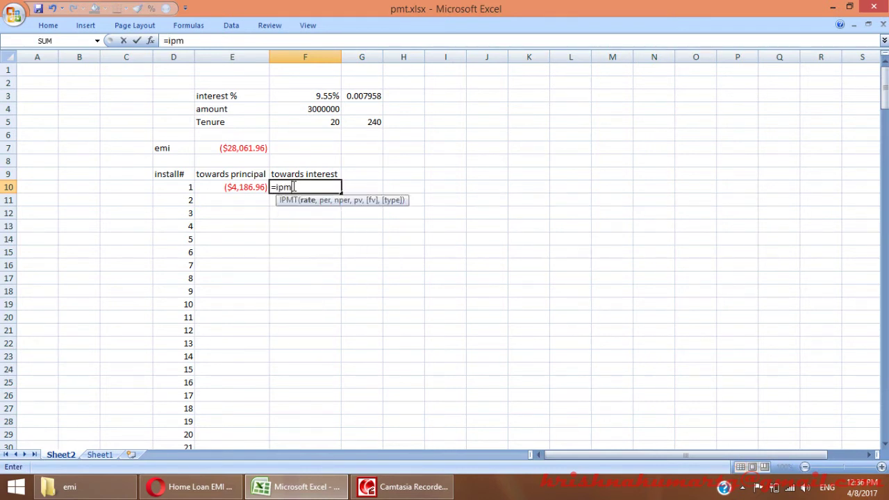
key(Tab)
click(368, 96)
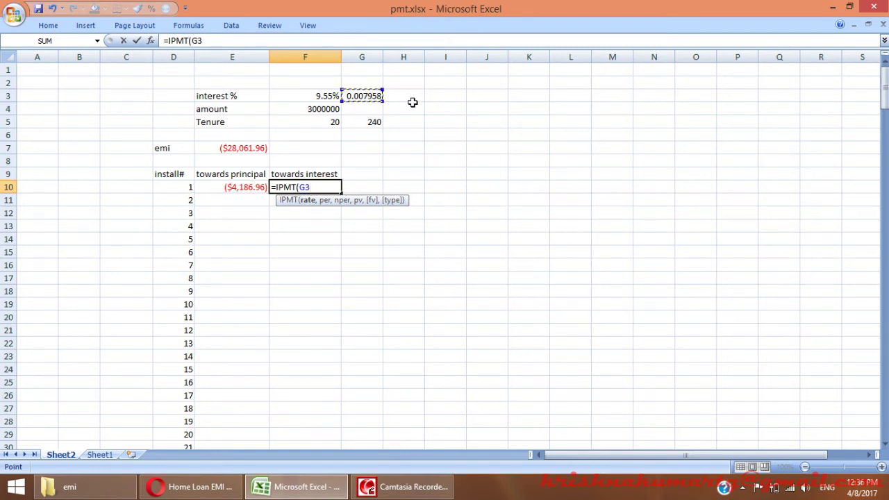
click(302, 187)
text($G$3,)
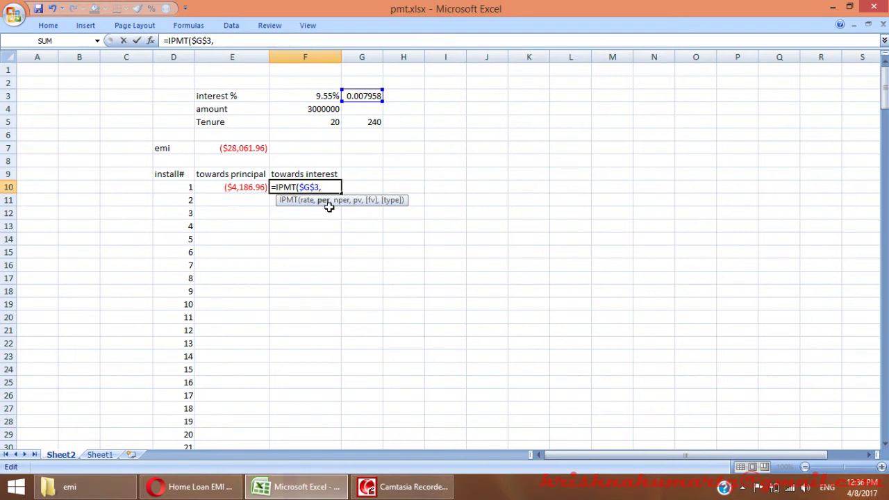
click(188, 187)
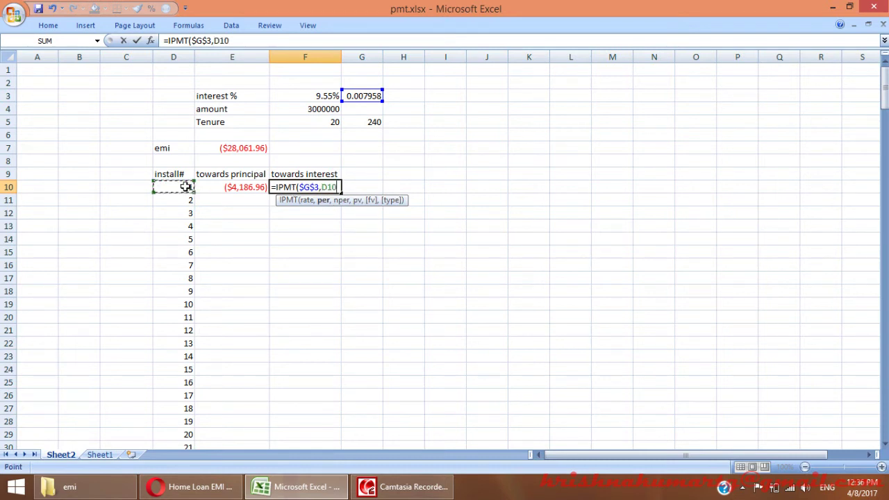
text(,)
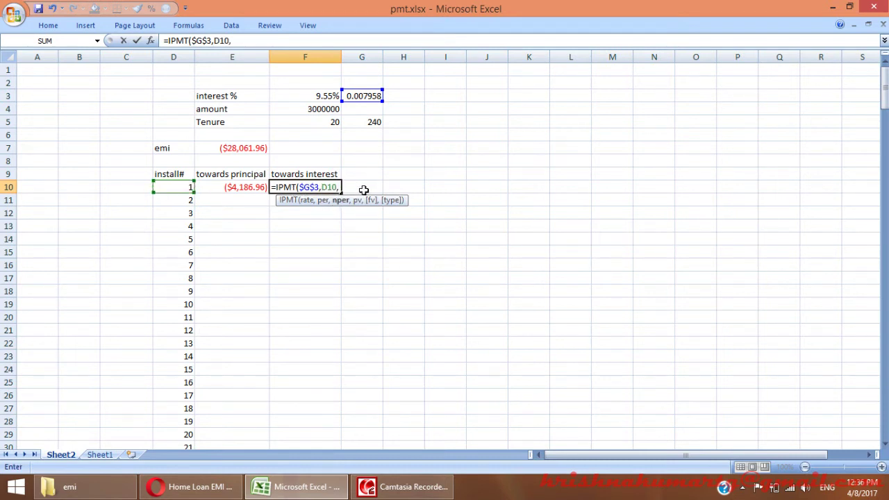
Add absolute $G$5 as term and $F$4 as principal, then enter the IPMT formula.
click(373, 121)
click(352, 188)
click(342, 188)
text($)
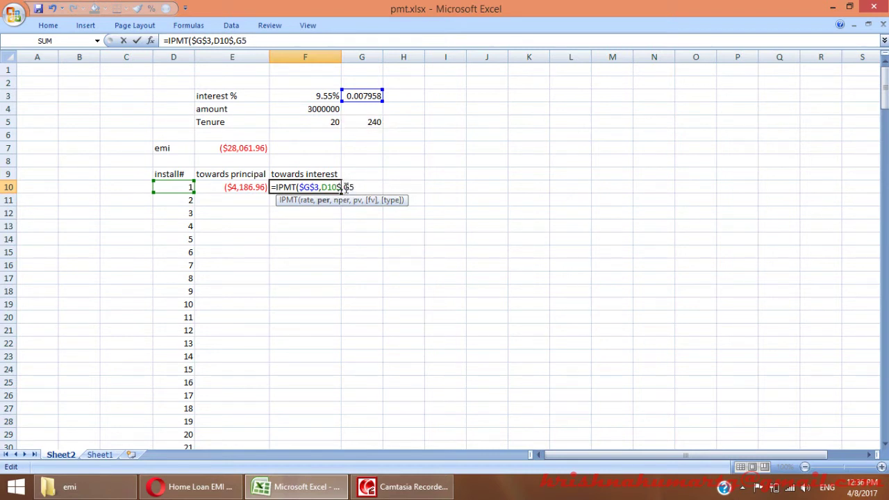
key(BackSpace)
click(342, 187)
key(F4)
text(,)
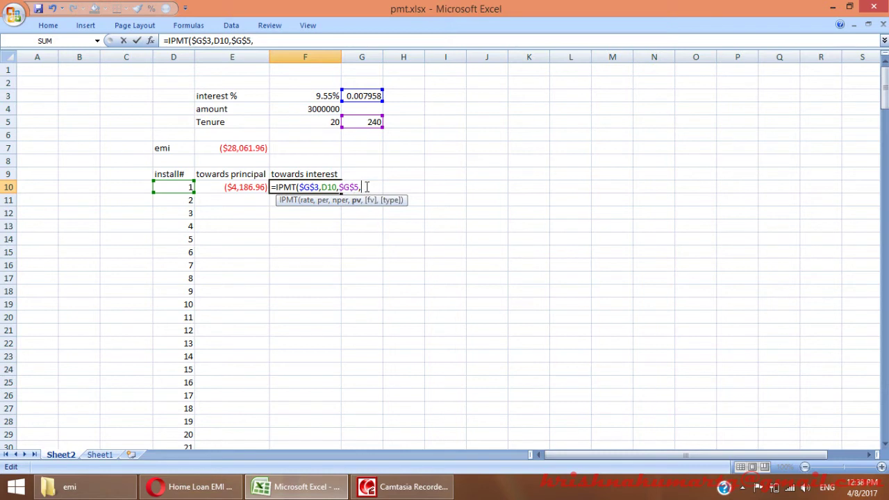
click(324, 110)
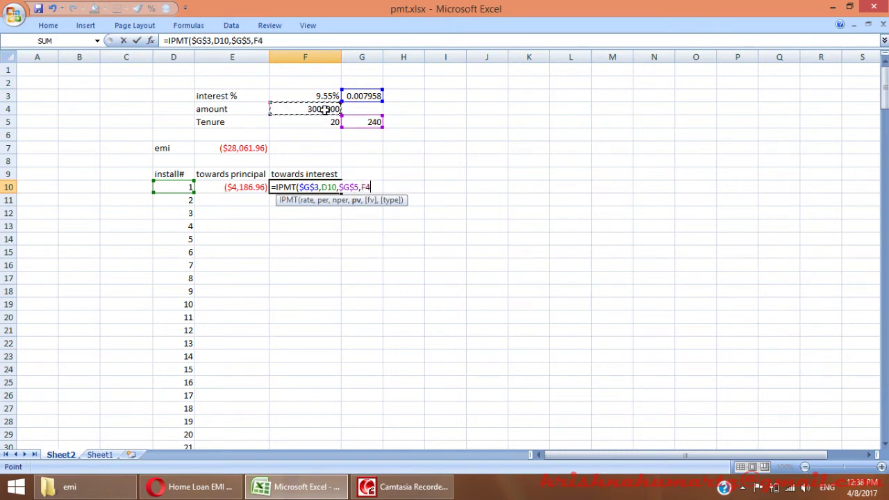
click(372, 188)
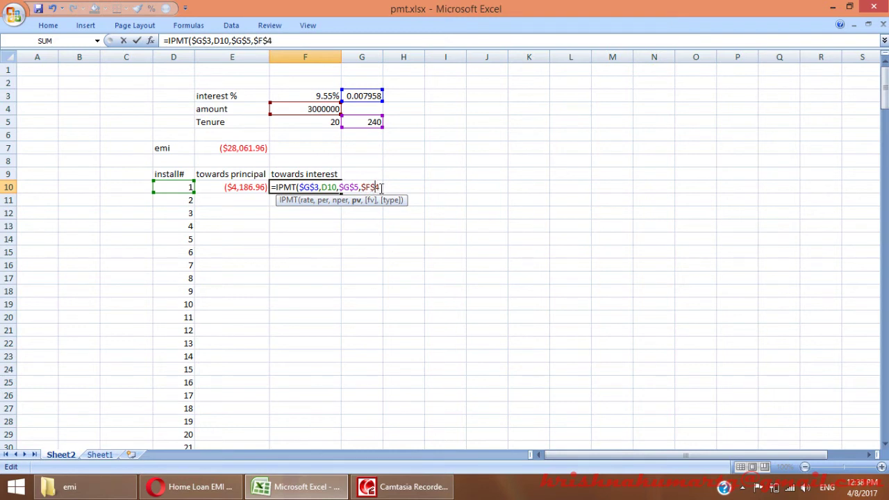
key(Tab)
Append ,0,0 to F10's IPMT formula so it shows ($23,875.00).
double_click(329, 188)
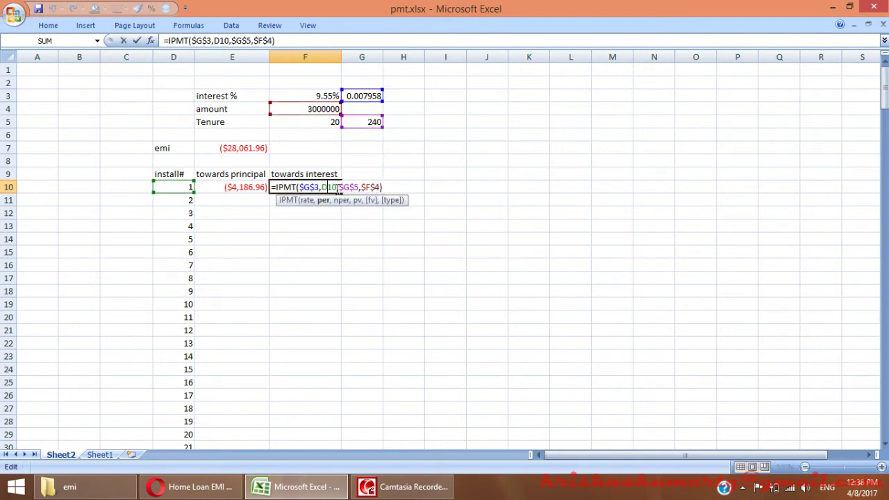
click(381, 187)
text(,0,0)
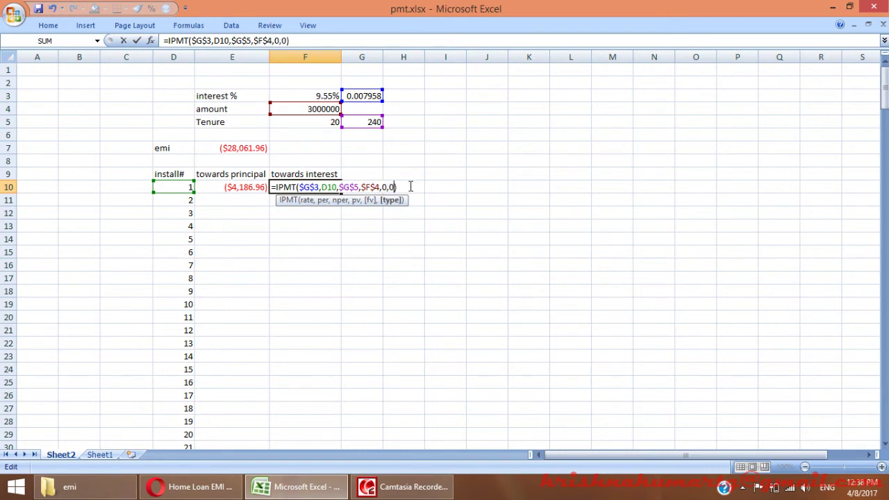
key(Return)
key(Up)
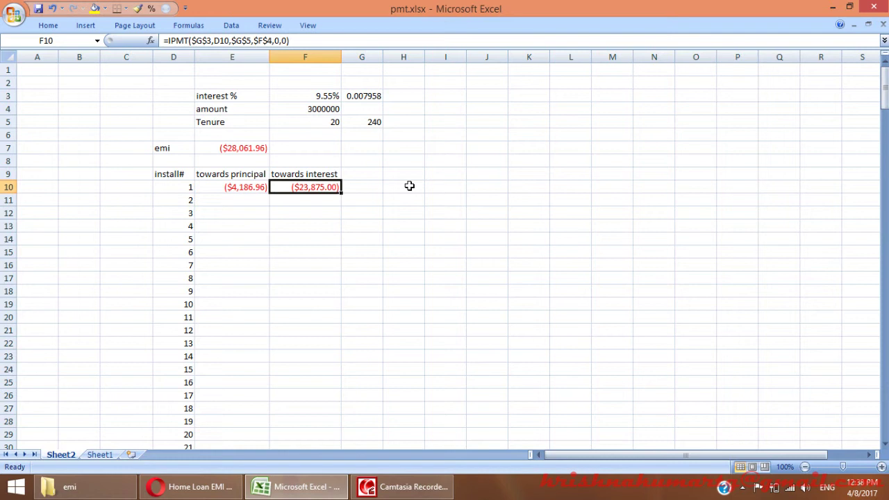
key(Left)
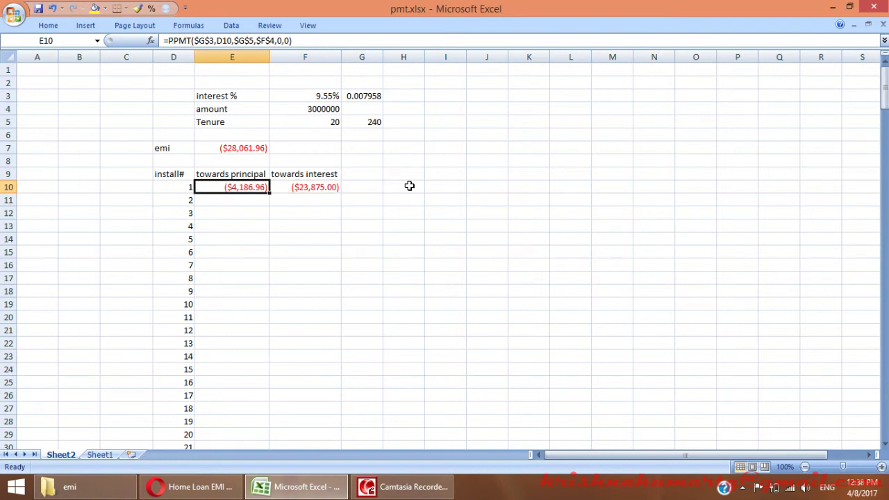
key(shift+Right)
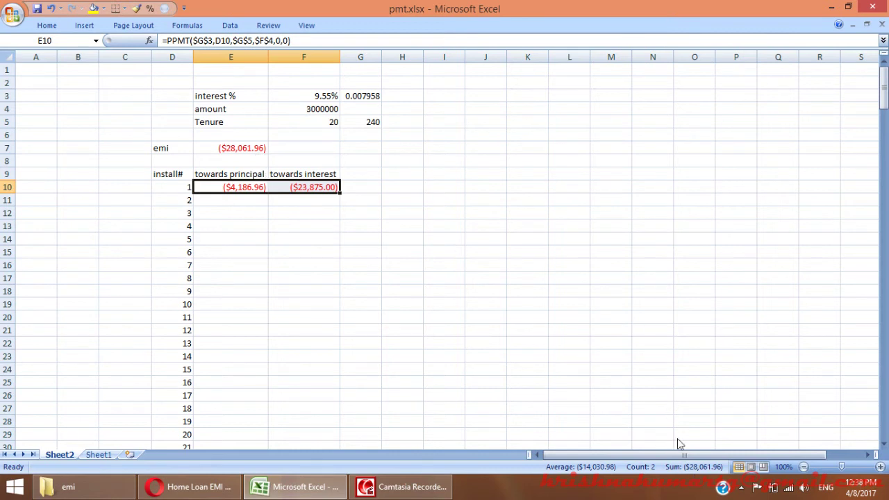
click(329, 213)
click(316, 188)
click(247, 186)
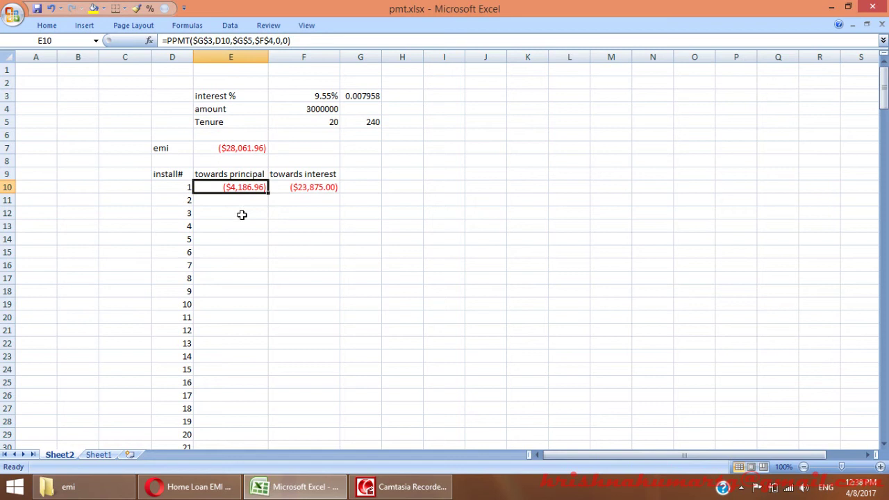
click(312, 188)
click(230, 201)
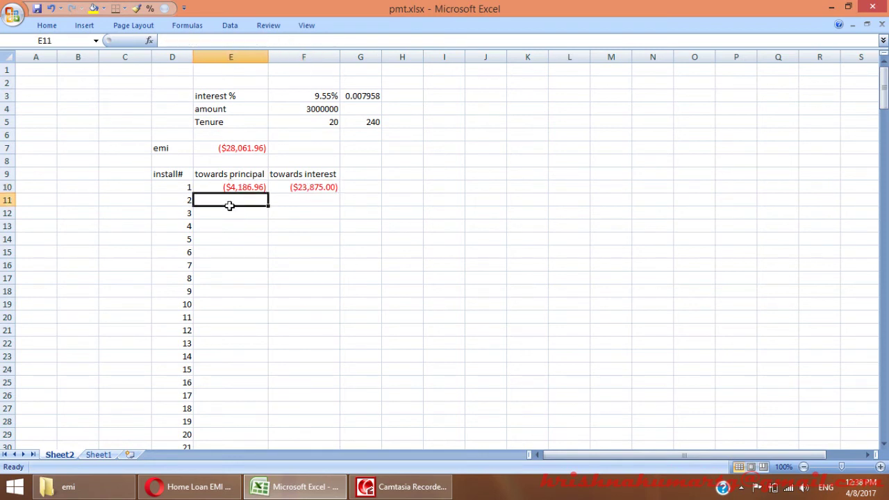
click(184, 212)
key(ctrl+Down)
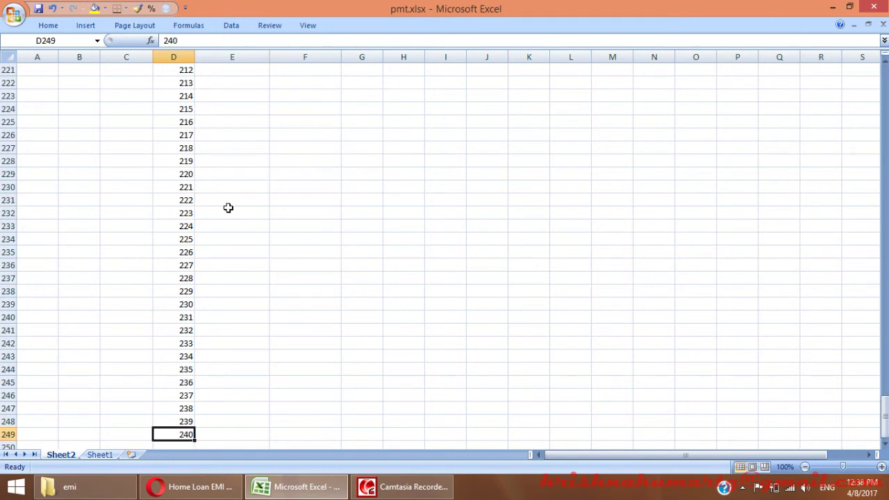
Copy the principal formula from E10 down through E11:E249.
key(Right)
text(d)
key(Right)
text(d)
key(Right)
key(Left)
key(ctrl+Up)
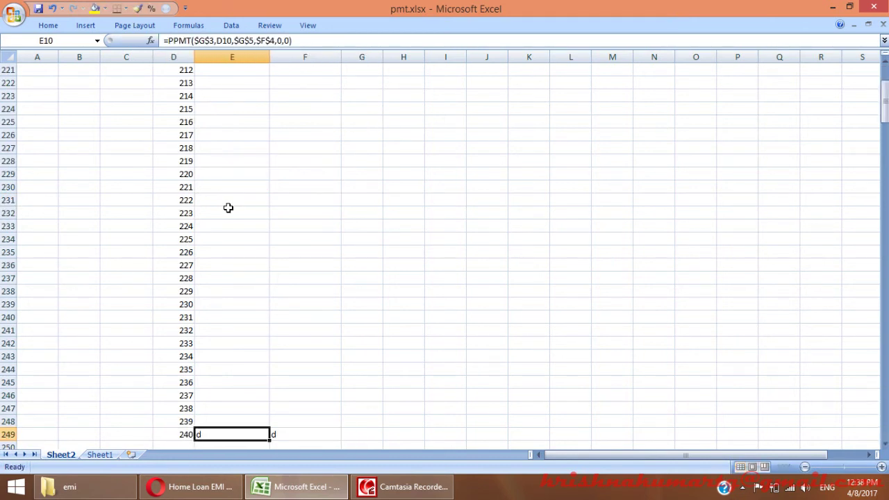
key(ctrl+Up)
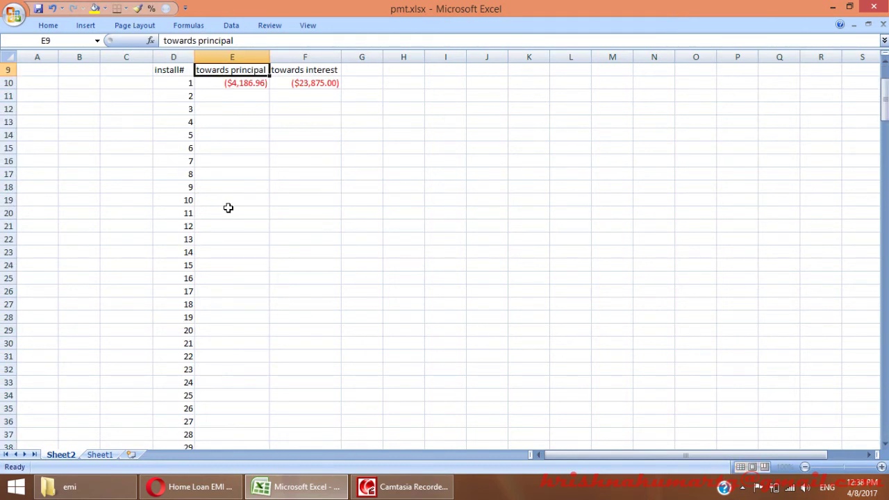
click(244, 83)
key(Down)
key(Up)
key(ctrl+c)
key(Down)
key(ctrl+shift+Down)
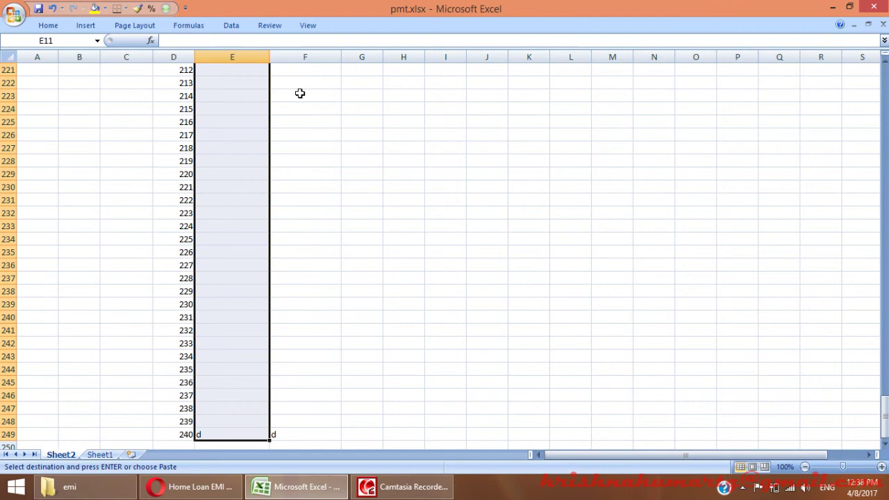
key(Return)
key(Up)
Copy the interest formula from F10 into F11:F249, check the last row, then return to the top.
key(Right)
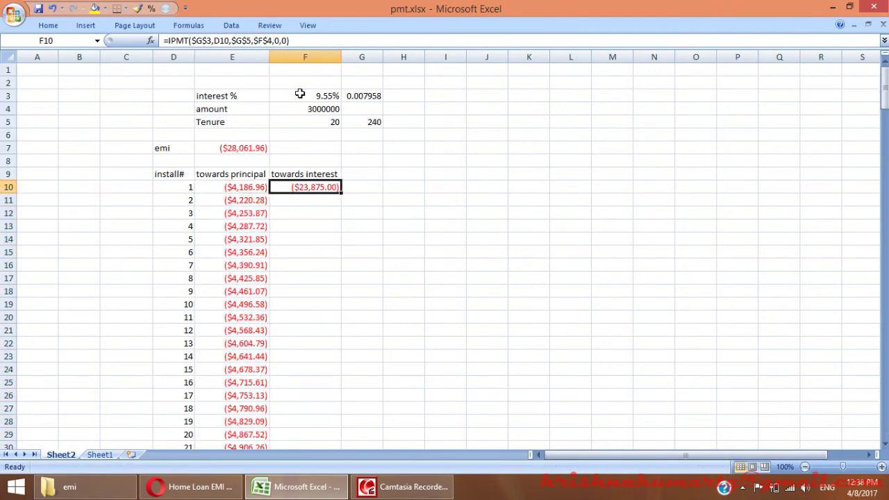
key(ctrl+c)
key(Down)
key(ctrl+shift+Down)
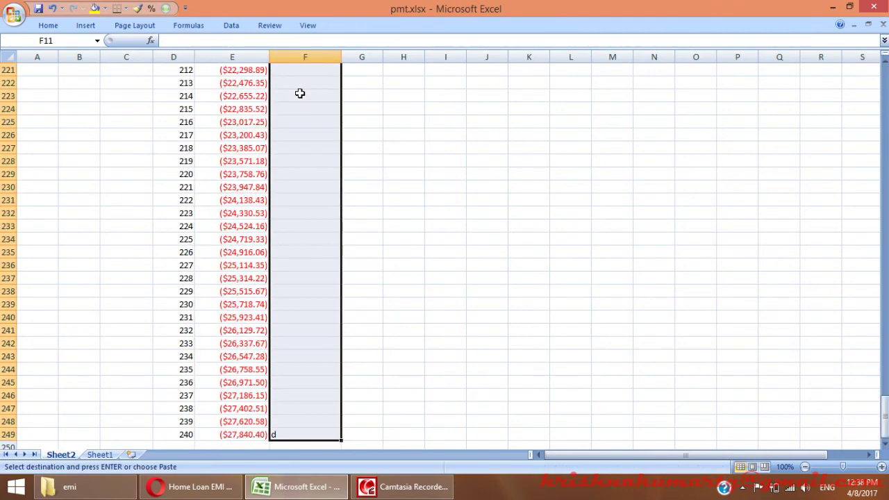
key(ctrl+v)
key(Escape)
key(Left)
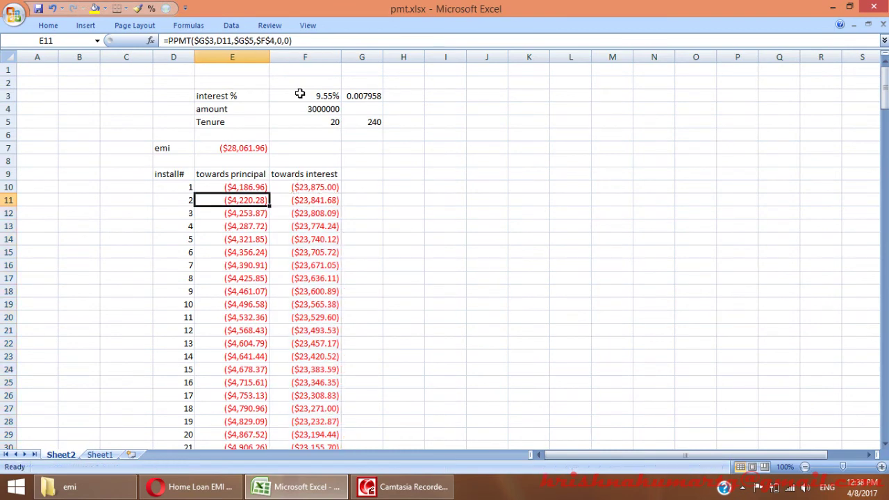
key(ctrl+Down)
key(Down)
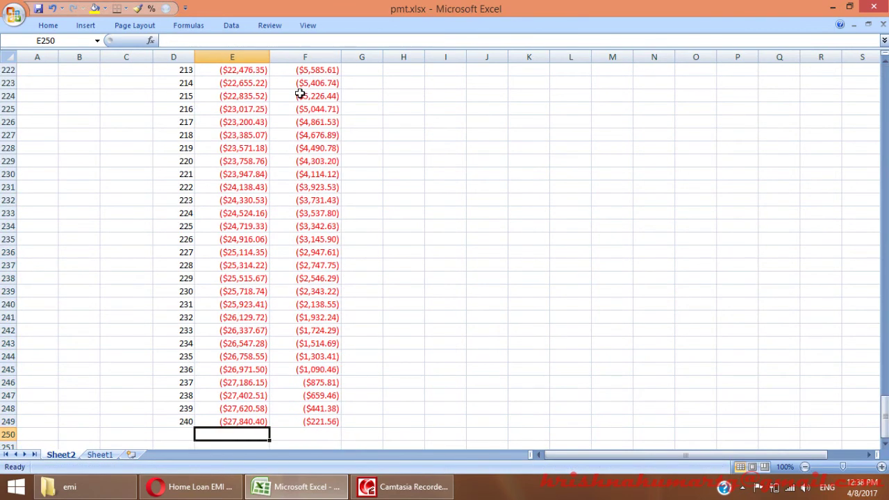
key(ctrl+Home)
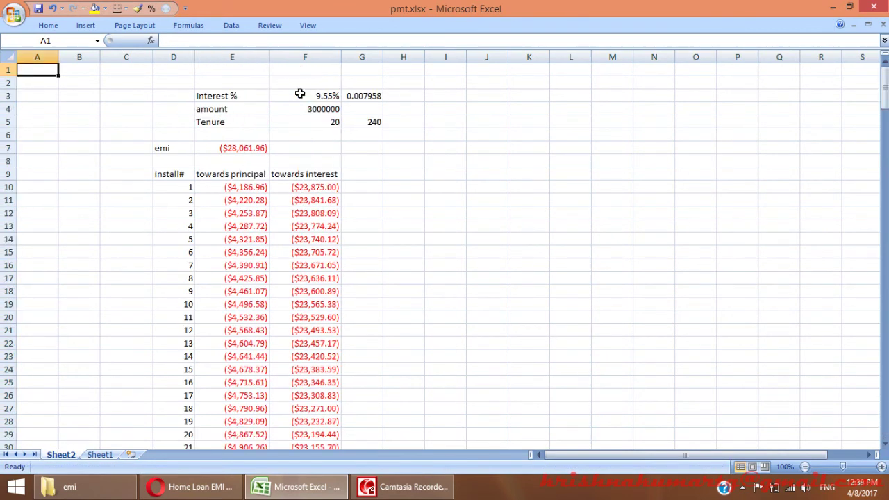
click(232, 187)
key(Down)
key(Down)
key(Down)
key(Down)
key(Down)
key(Down)
key(Down)
key(Down)
key(Down)
key(Down)
key(Down)
key(Down)
key(Down)
key(Down)
key(Down)
key(Right)
key(ctrl+Up)
key(Down)
key(Down)
key(Down)
key(Down)
key(Down)
key(Down)
key(Down)
key(Down)
key(Down)
key(Down)
key(Down)
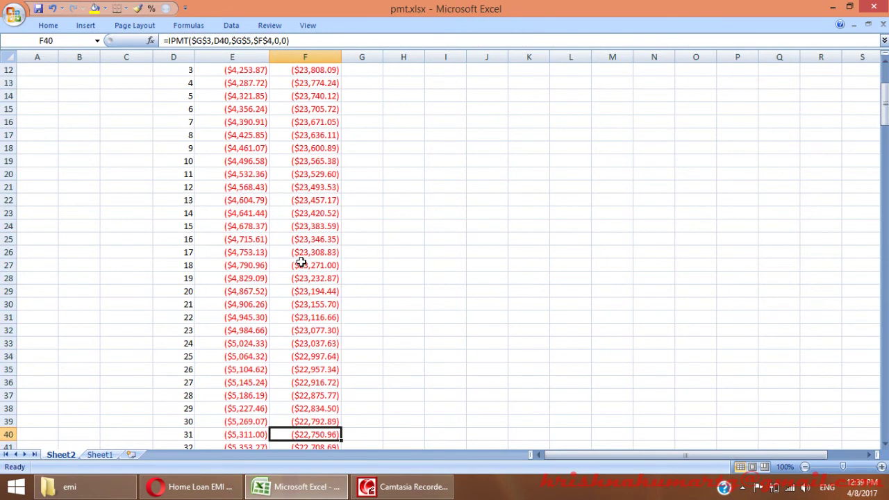
key(Left)
key(ctrl+Down)
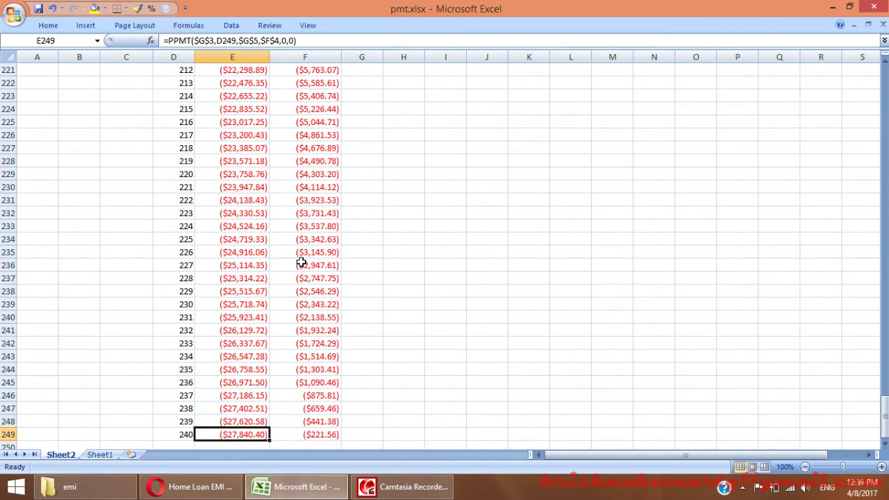
key(Right)
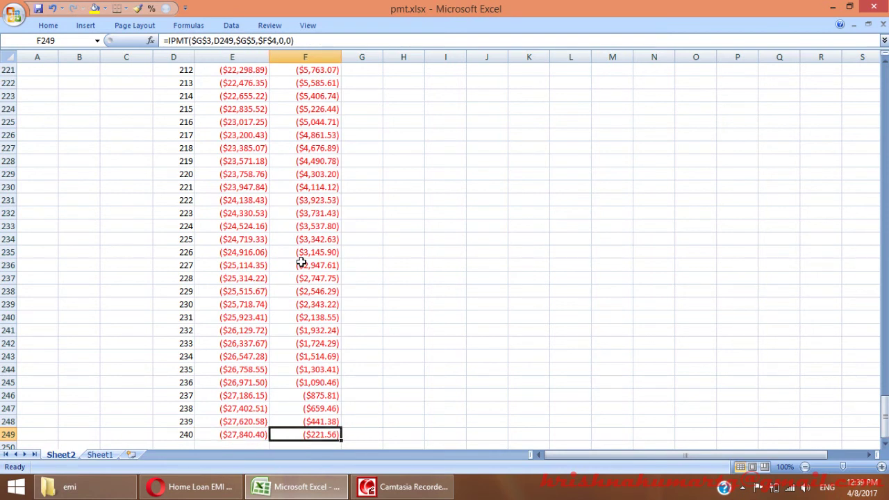
key(Up)
key(ctrl+Home)
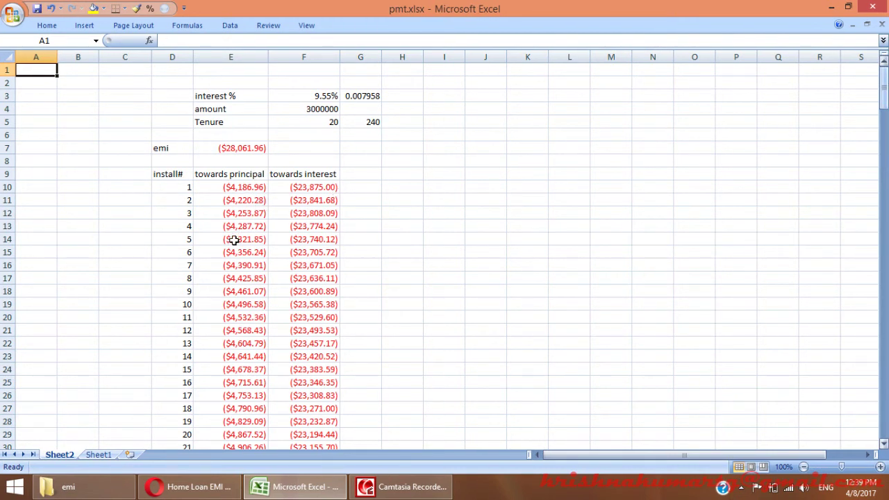
drag(241, 252, 288, 252)
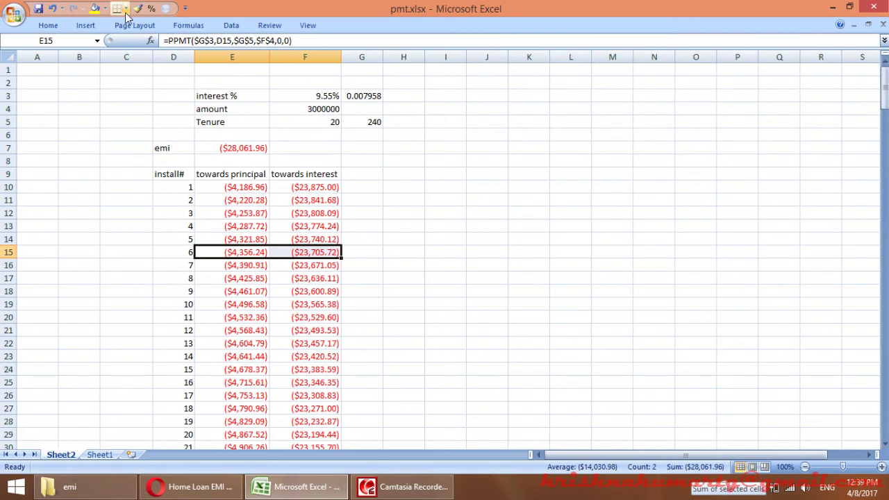
Insert a 2-D clustered column chart and move it beside the schedule over columns H to N.
click(86, 25)
click(212, 66)
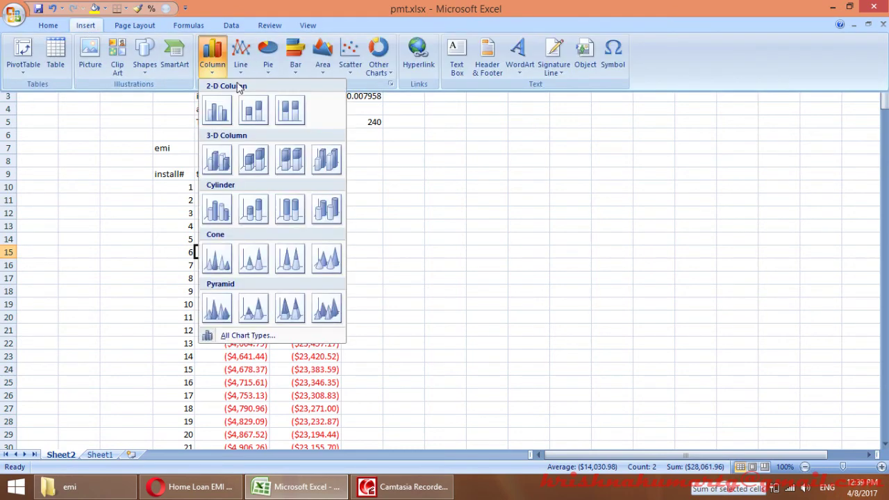
click(254, 110)
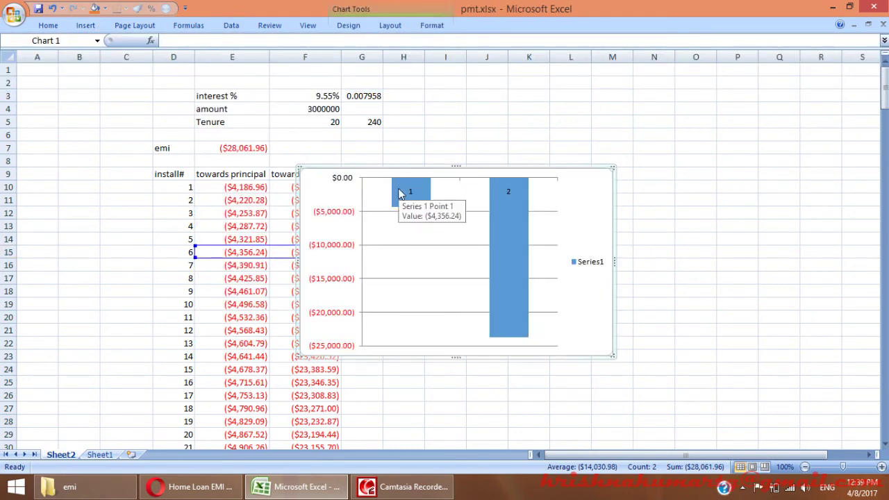
drag(428, 168, 517, 151)
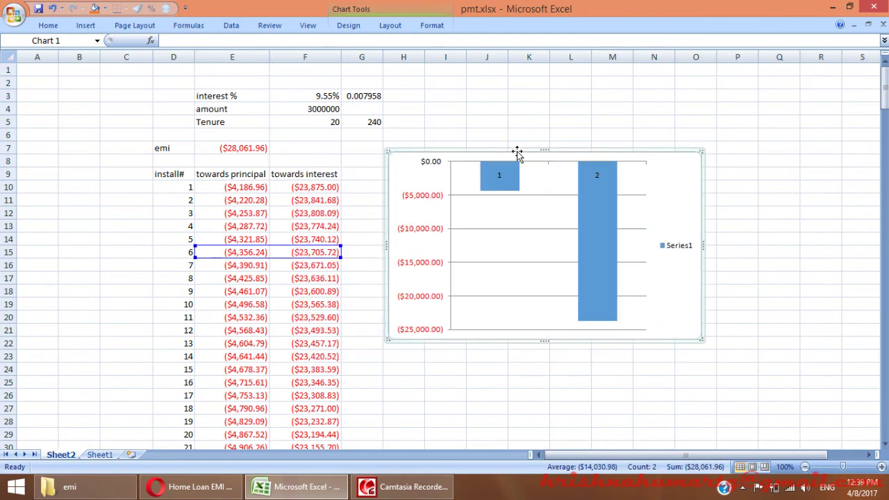
Replace Series1 with a new series whose values are E10:E249.
right_click(535, 242)
click(588, 291)
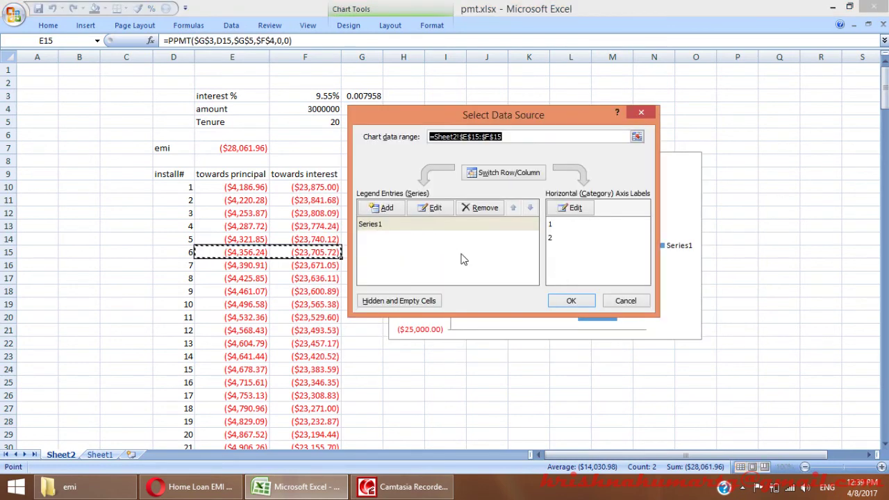
click(477, 212)
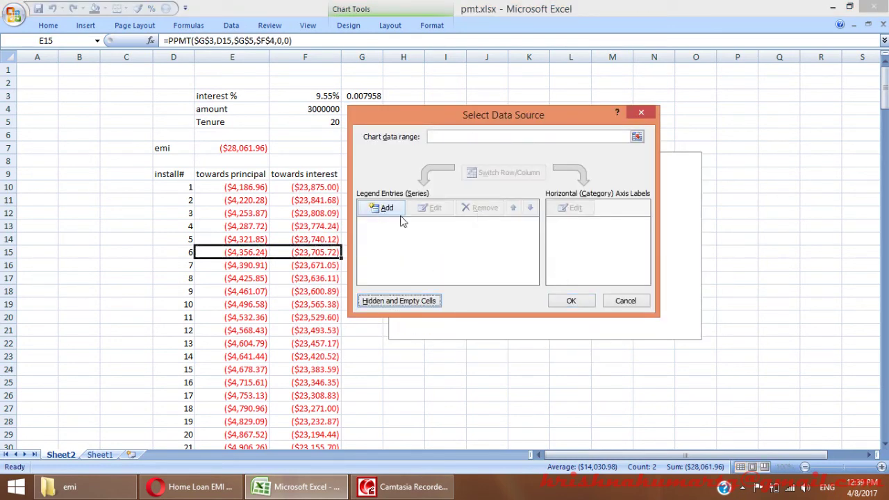
click(382, 208)
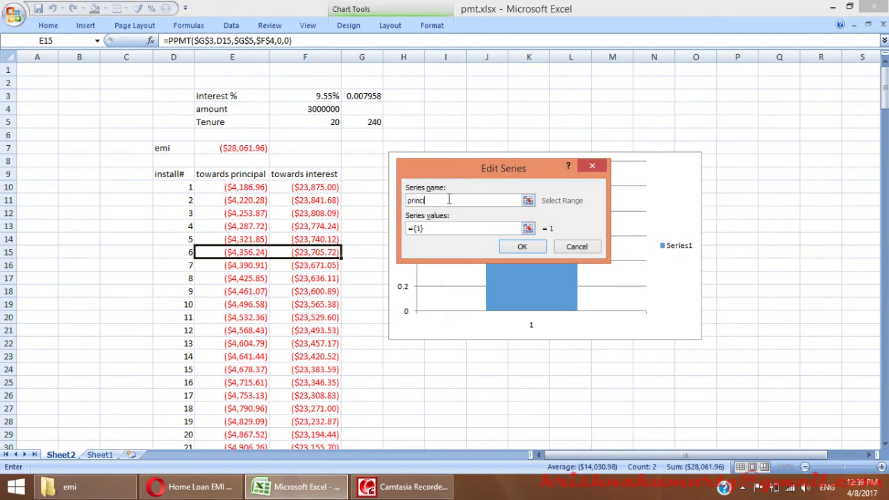
text(principal)
click(440, 229)
key(BackSpace)
click(256, 188)
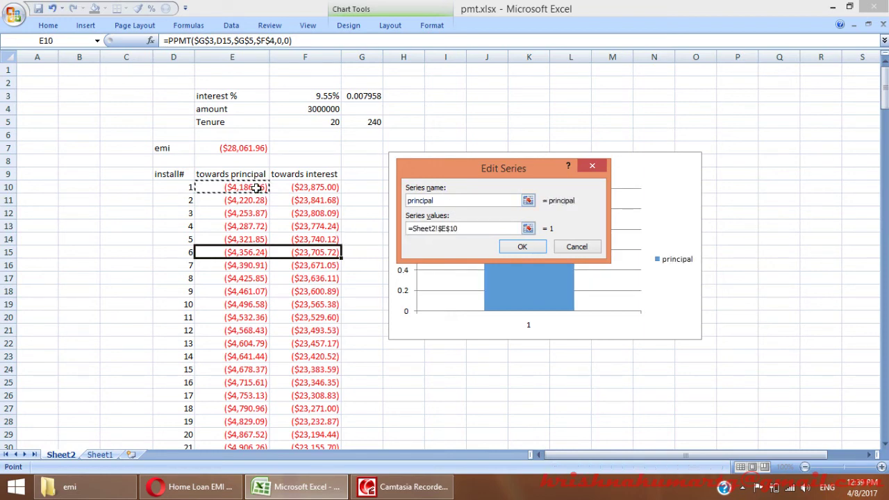
key(ctrl+shift+Down)
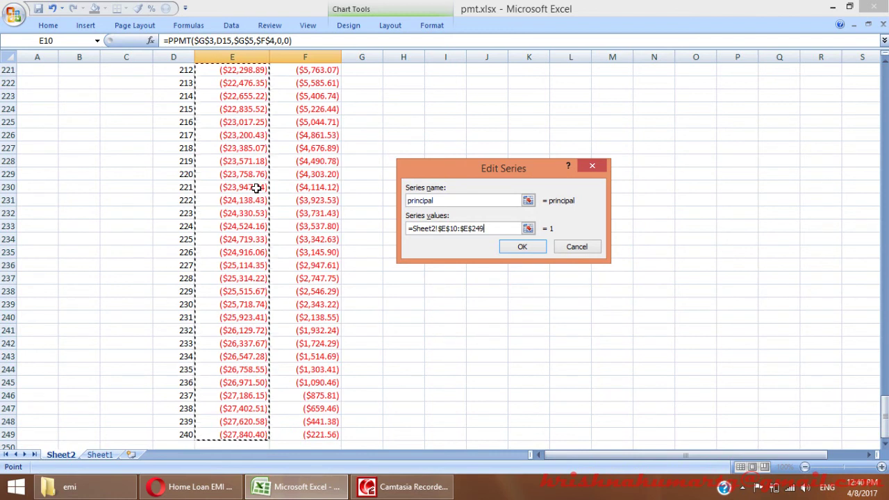
click(521, 247)
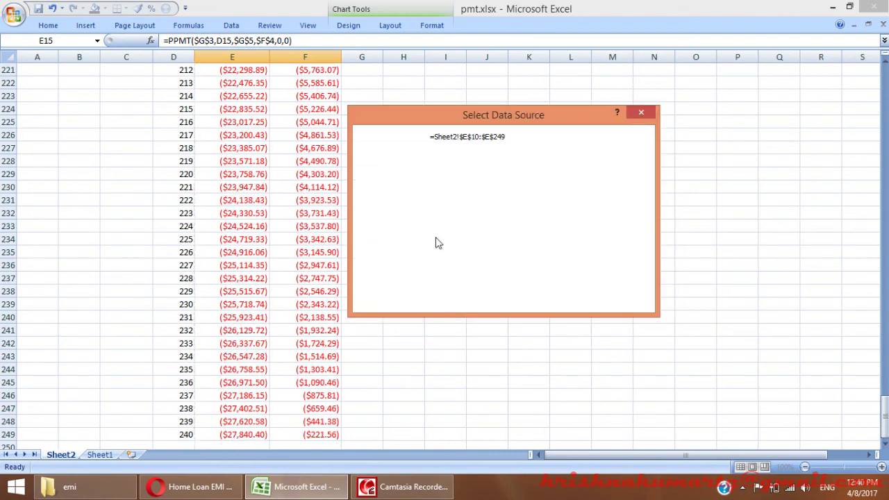
click(387, 208)
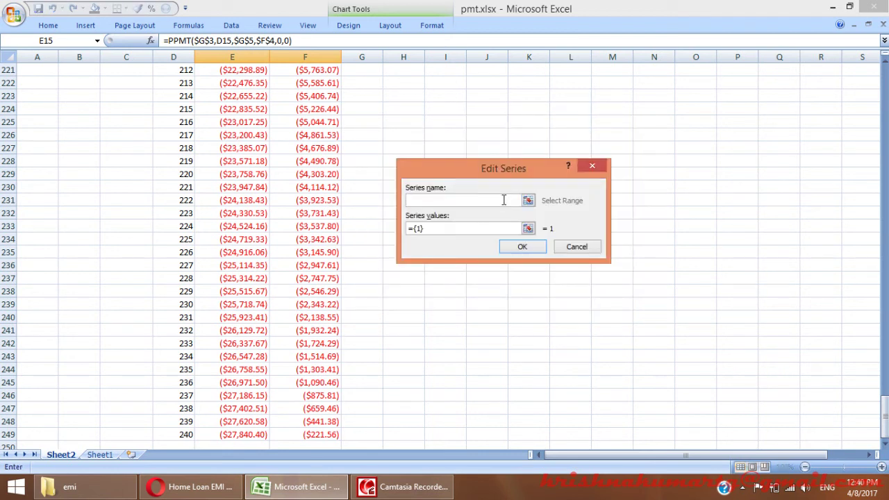
Add an interest series with values from column F starting at F10.
text(inter)
key(Tab)
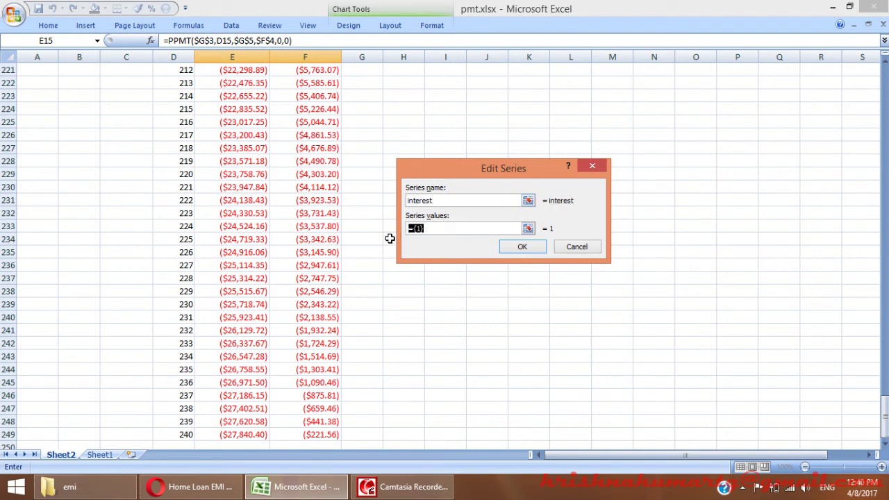
click(325, 249)
key(ctrl+Up)
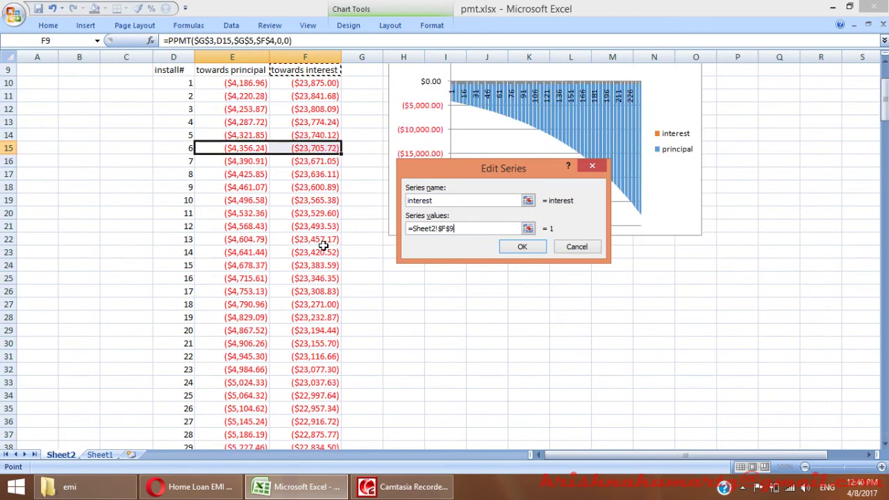
key(Down)
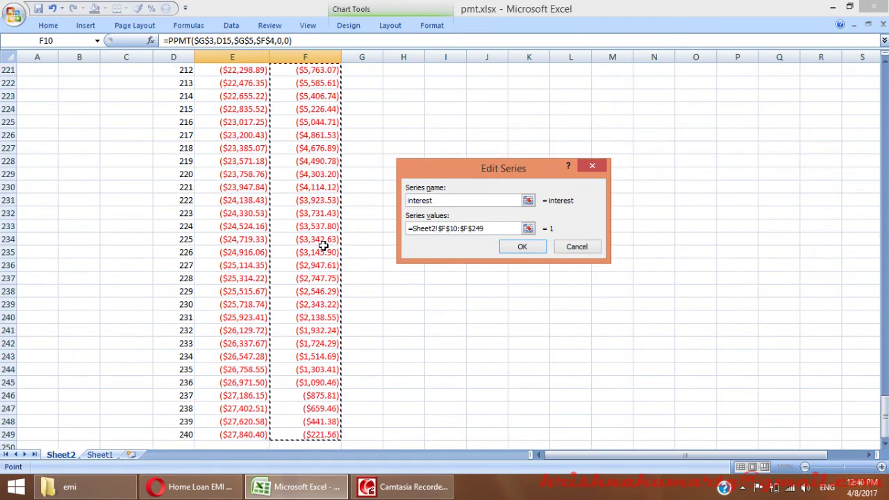
click(521, 248)
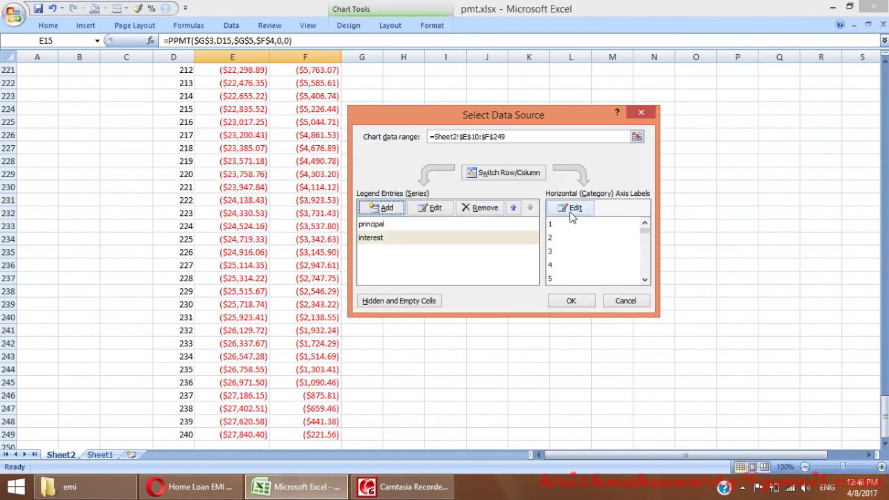
Set the horizontal axis labels to installment numbers D10:D249 and apply the data changes.
click(576, 209)
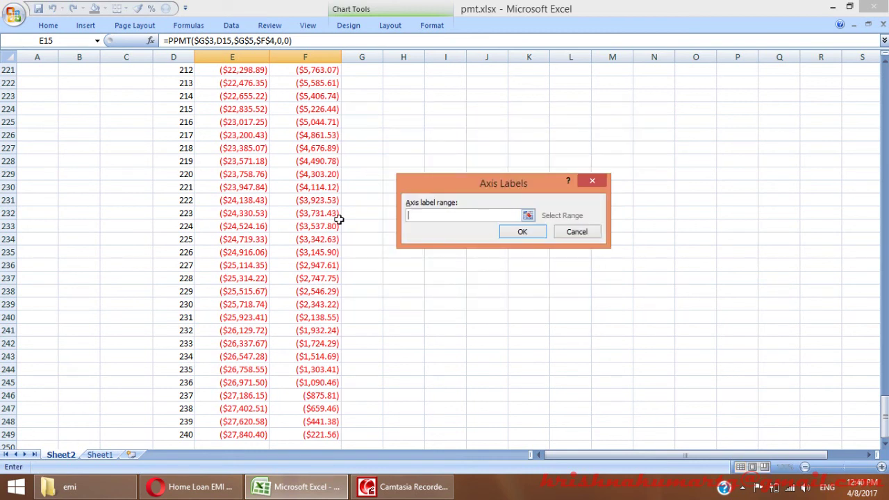
click(178, 225)
key(ctrl+Up)
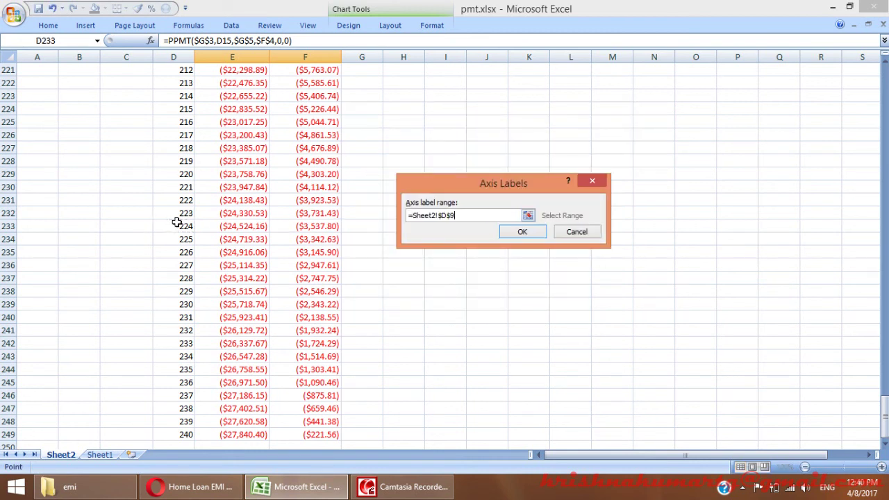
key(Down)
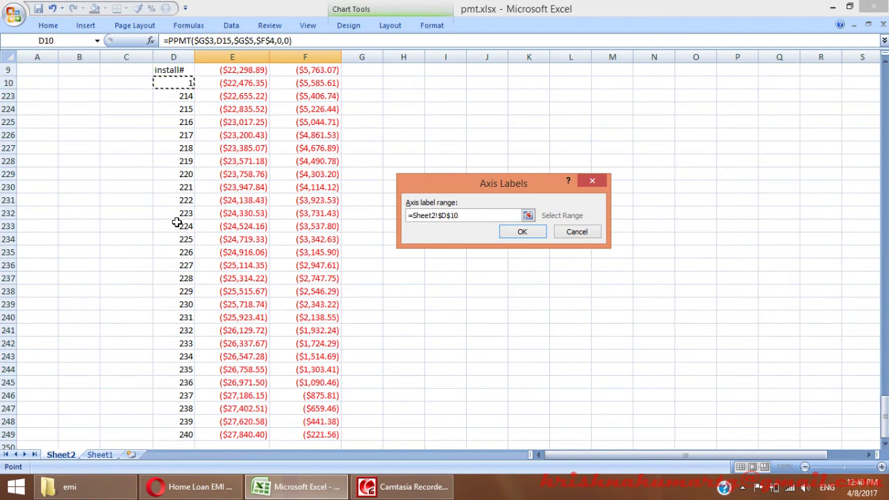
key(ctrl+shift+Down)
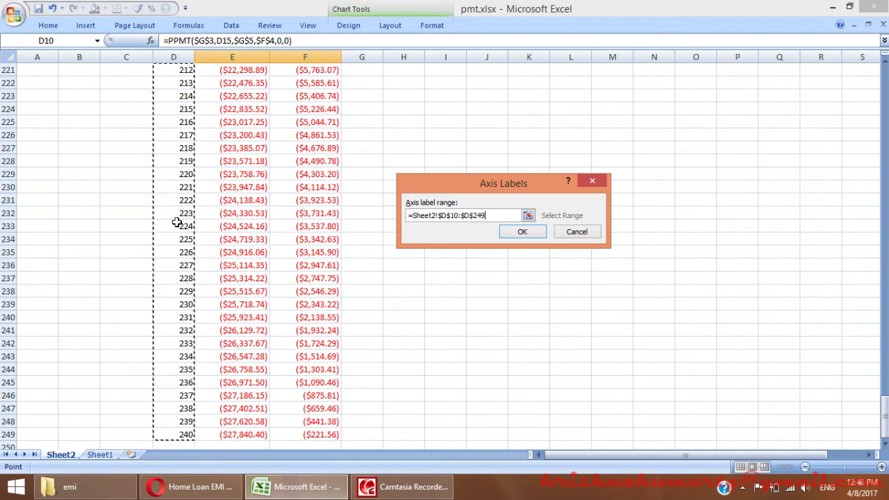
click(512, 233)
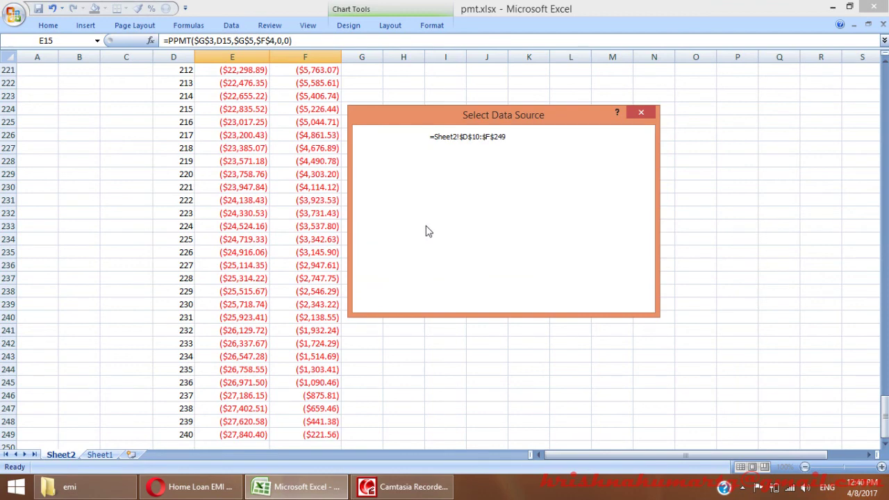
click(569, 303)
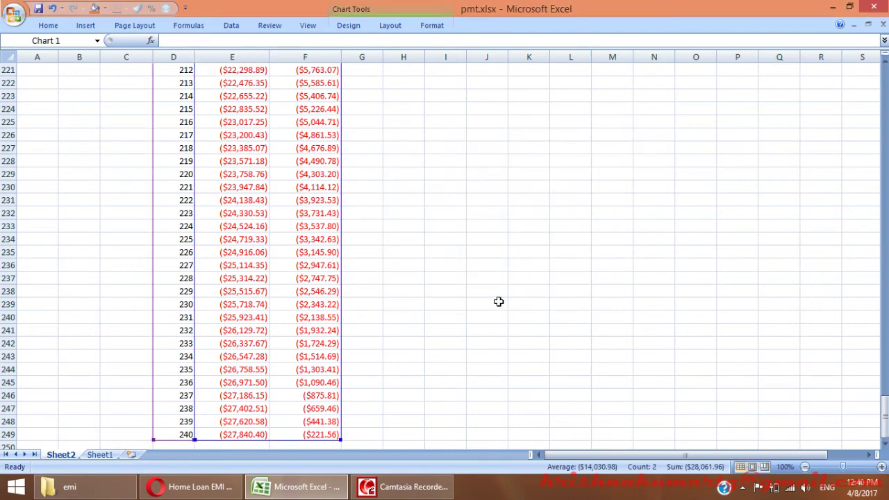
Resize the chart by dragging its edges out until it spans roughly columns B to Q.
drag(885, 408, 884, 90)
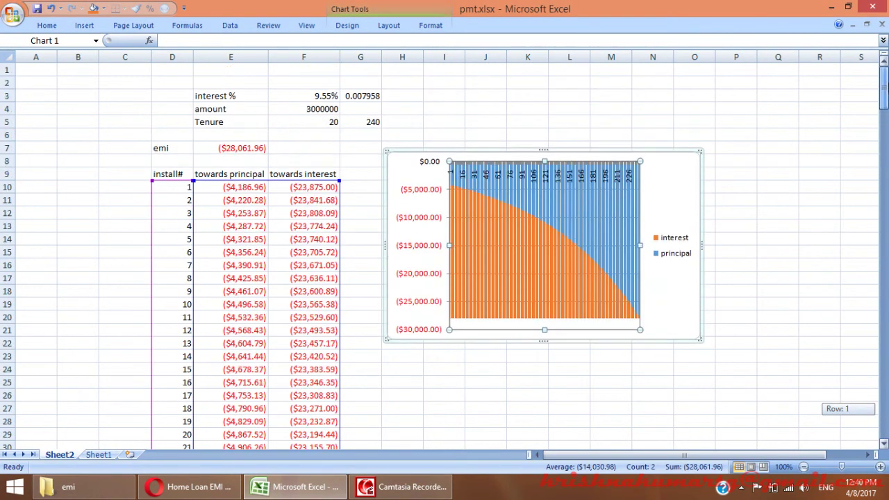
drag(700, 339, 830, 411)
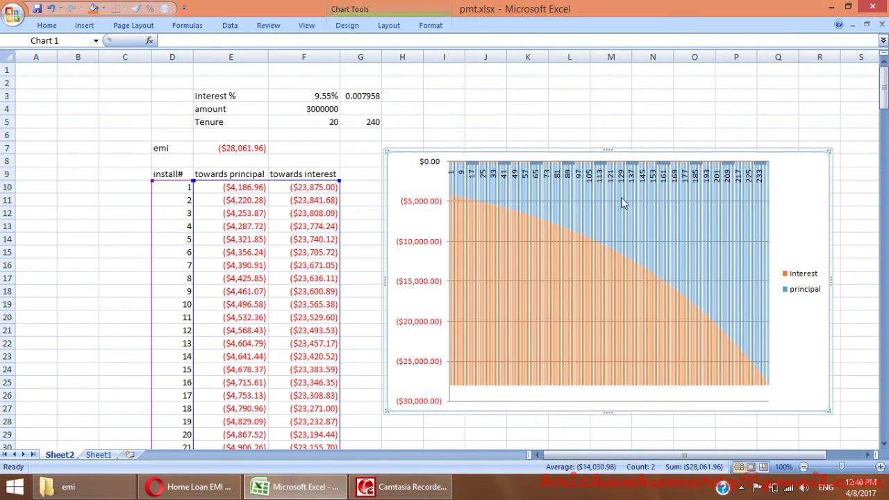
click(396, 281)
drag(396, 282, 87, 282)
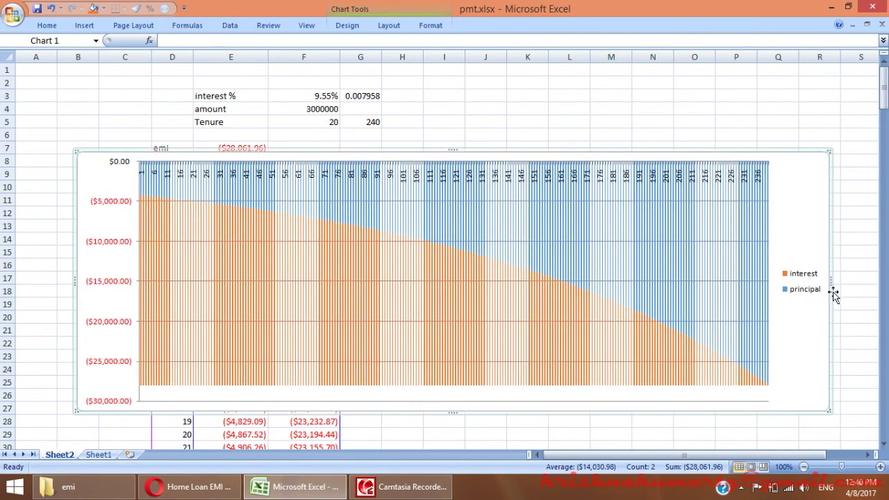
drag(832, 288, 860, 285)
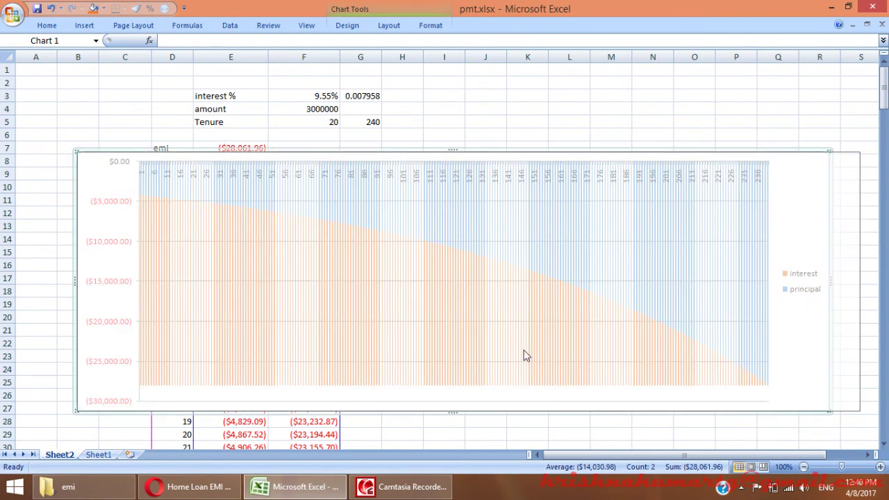
click(197, 334)
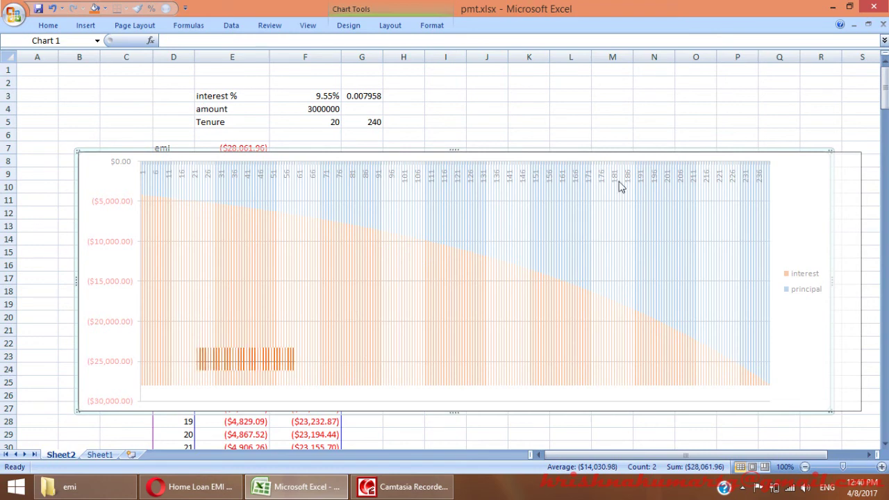
click(624, 123)
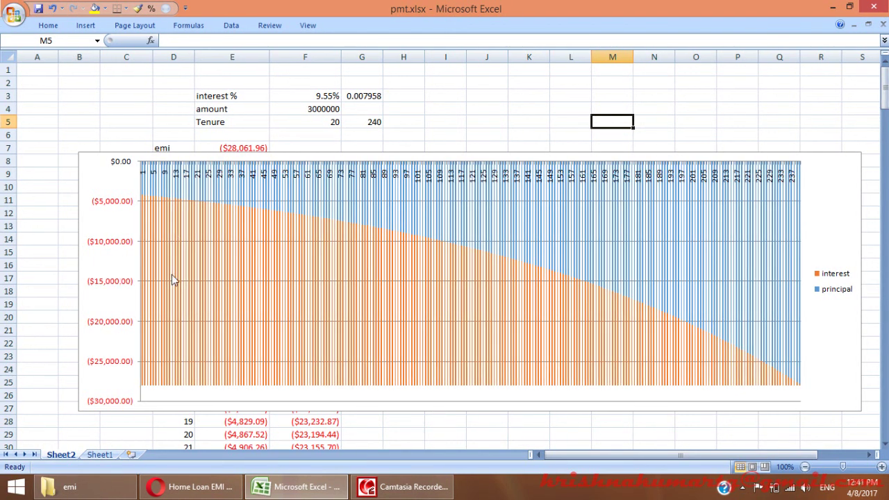
Nudge the chart slightly lower so the emi row 7 with ($28,061.96) stays uncovered.
click(155, 386)
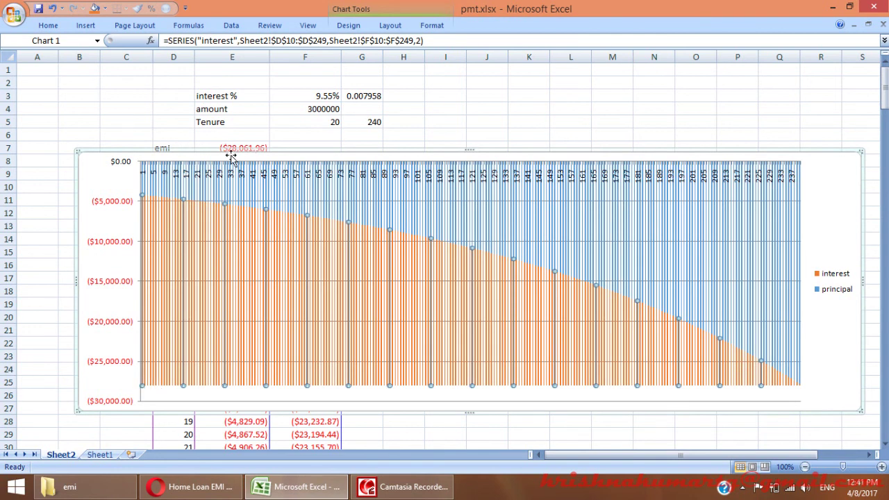
drag(235, 144, 236, 154)
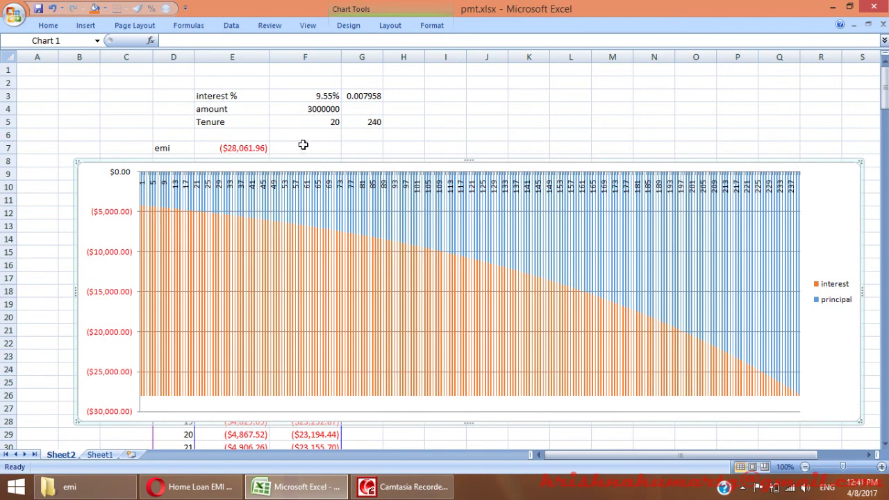
click(299, 147)
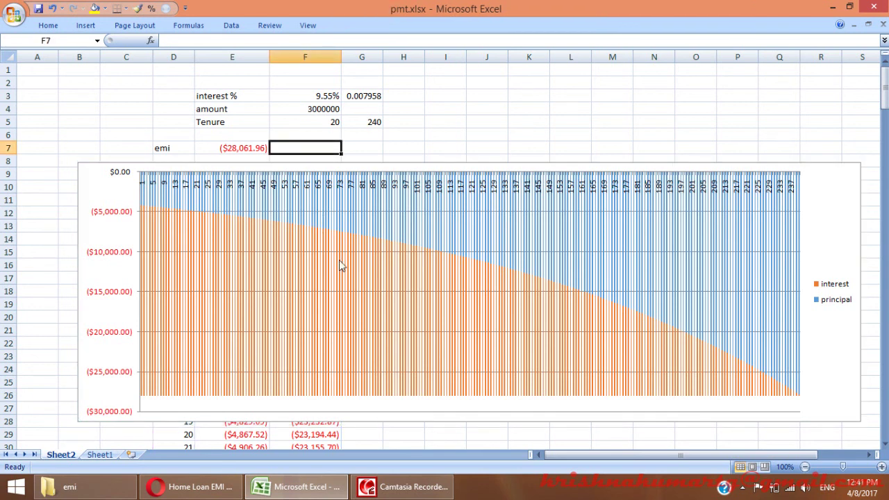